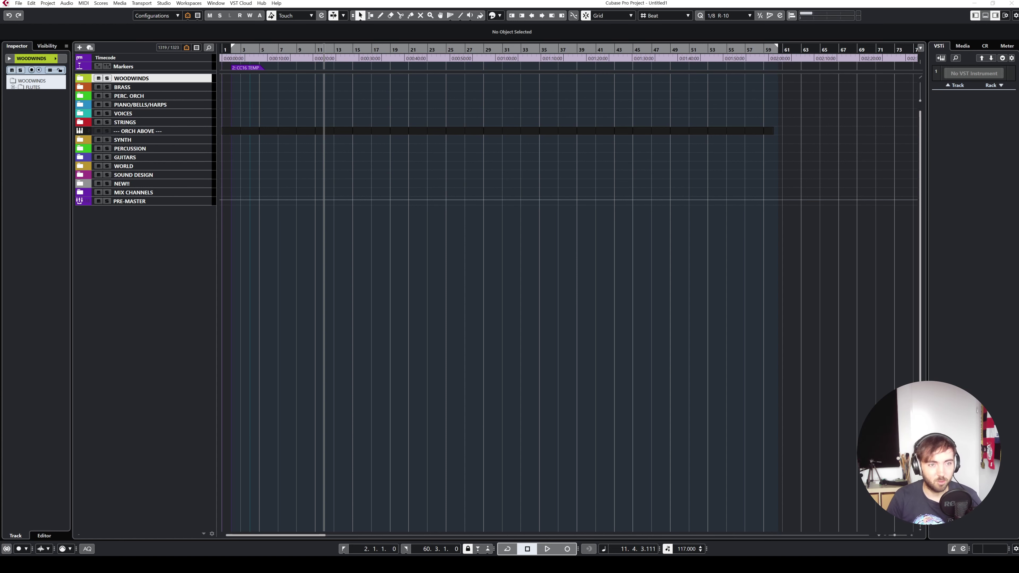
Step: Expand the collapsed folders in the track list, including Guitars, Percussion and Woodwinds, to reveal their subfolders and instrument tracks
{"action": "left_click", "coordinate": [81, 185]}
{"action": "left_click", "coordinate": [80, 157]}
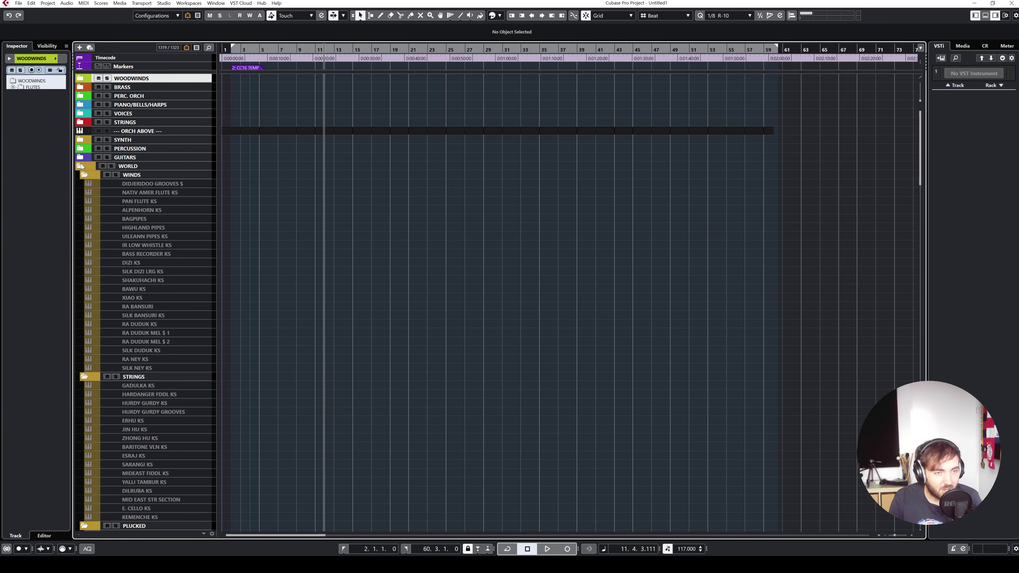
{"action": "left_click", "coordinate": [80, 148]}
{"action": "left_click", "coordinate": [81, 78]}
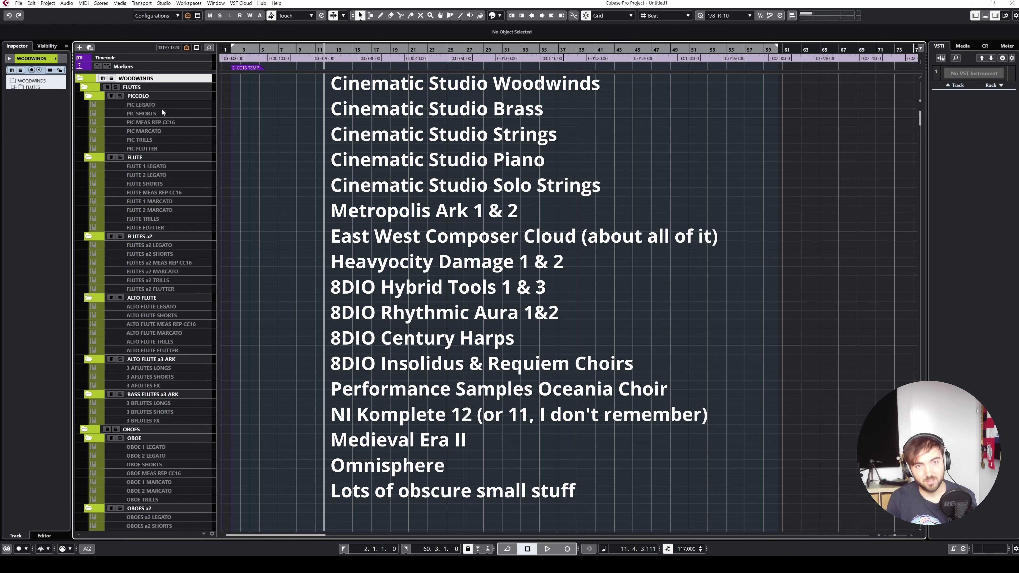
Step: Look through the orchestral tracks from Woodwinds down to Strings and select the ORCH ABOVE divider track
{"action": "scroll", "coordinate": [162, 111], "scroll_direction": "down", "scroll_amount": 15}
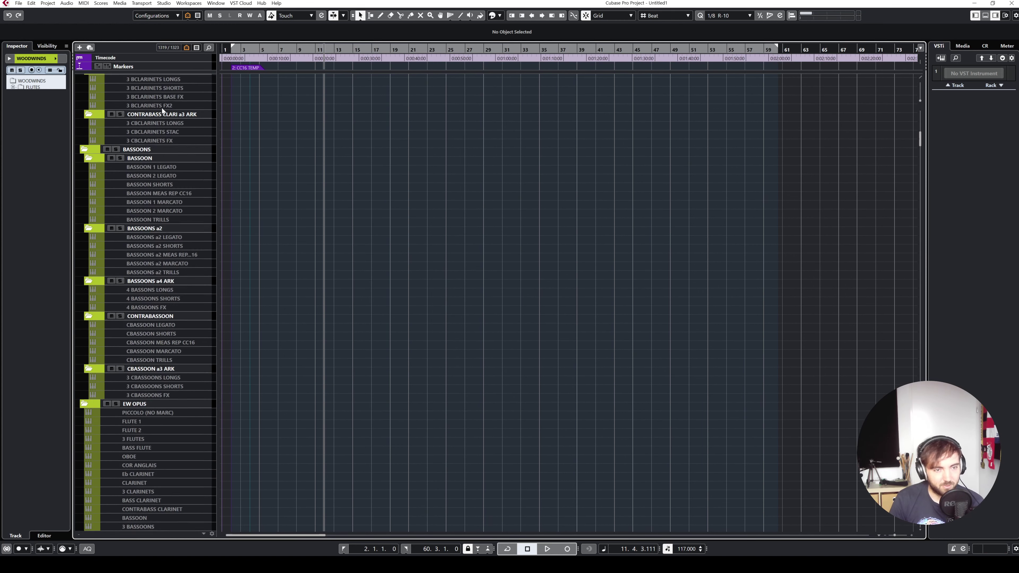
{"action": "scroll", "coordinate": [161, 106], "scroll_direction": "down", "scroll_amount": 20}
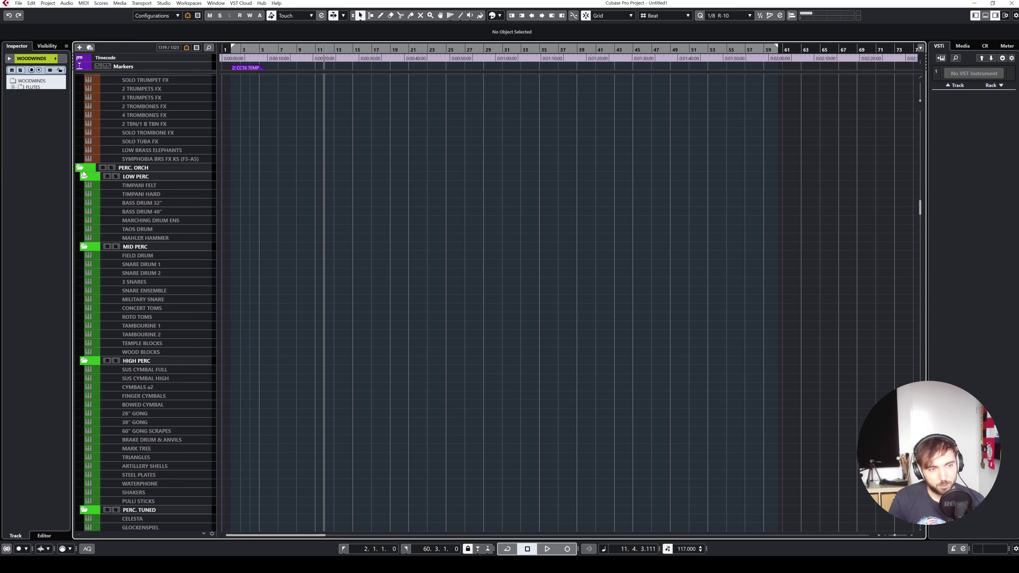
{"action": "scroll", "coordinate": [171, 313], "scroll_direction": "down", "scroll_amount": 20}
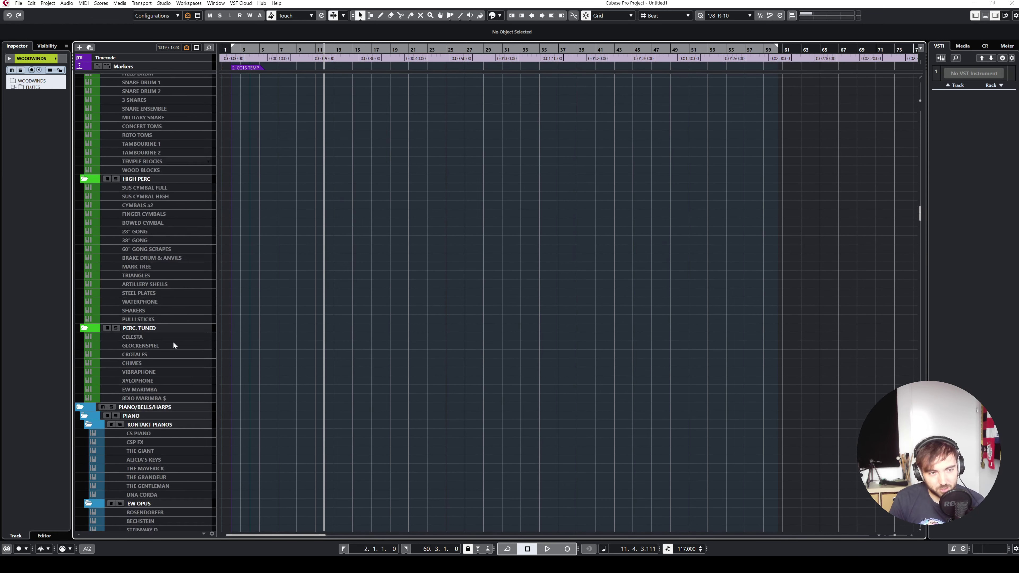
{"action": "scroll", "coordinate": [175, 308], "scroll_direction": "down", "scroll_amount": 10}
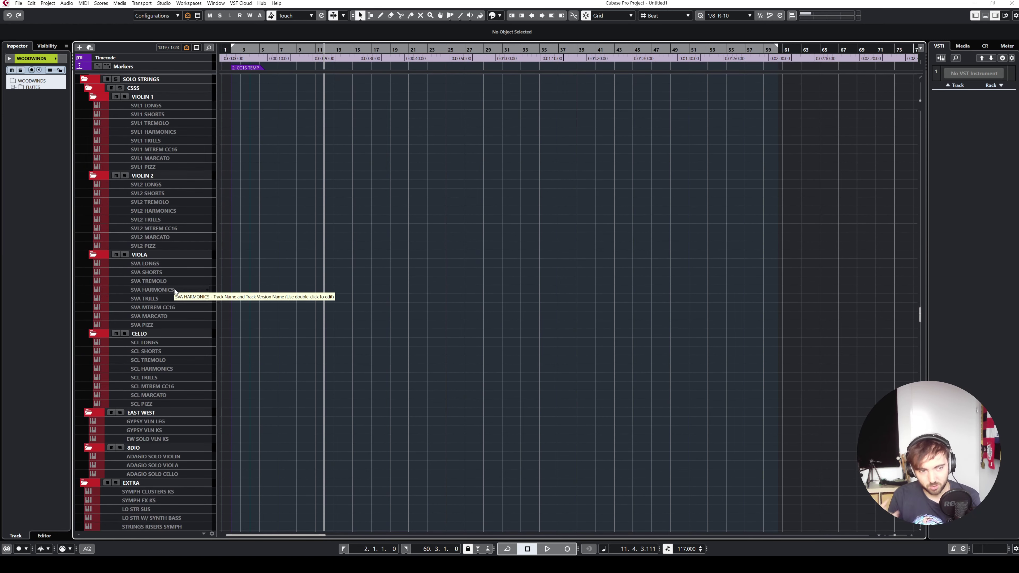
{"action": "scroll", "coordinate": [174, 291], "scroll_direction": "down", "scroll_amount": 10}
{"action": "left_click", "coordinate": [187, 201]}
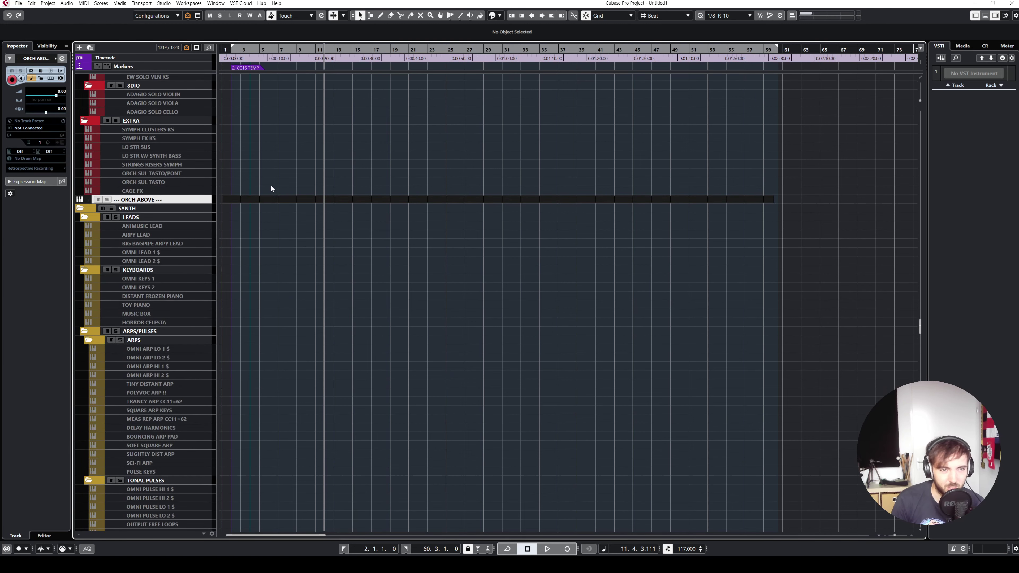
Step: Examine the Synth folder's leads, keyboards, arps, tonal pulses and pads, selecting the OMNI ARP LO 1 $ track
{"action": "scroll", "coordinate": [391, 150], "scroll_direction": "up", "scroll_amount": 5}
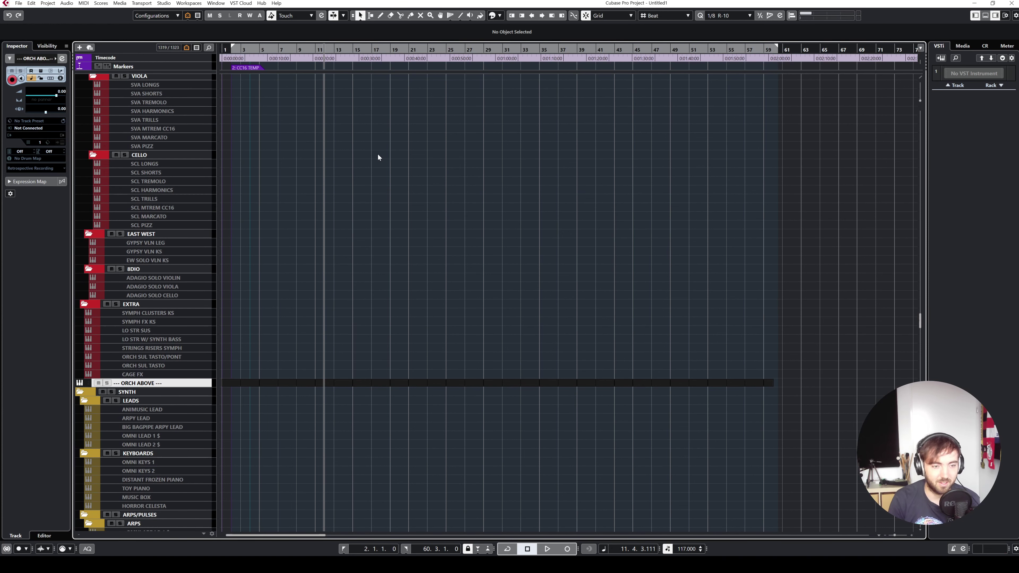
{"action": "scroll", "coordinate": [172, 139], "scroll_direction": "down", "scroll_amount": 10}
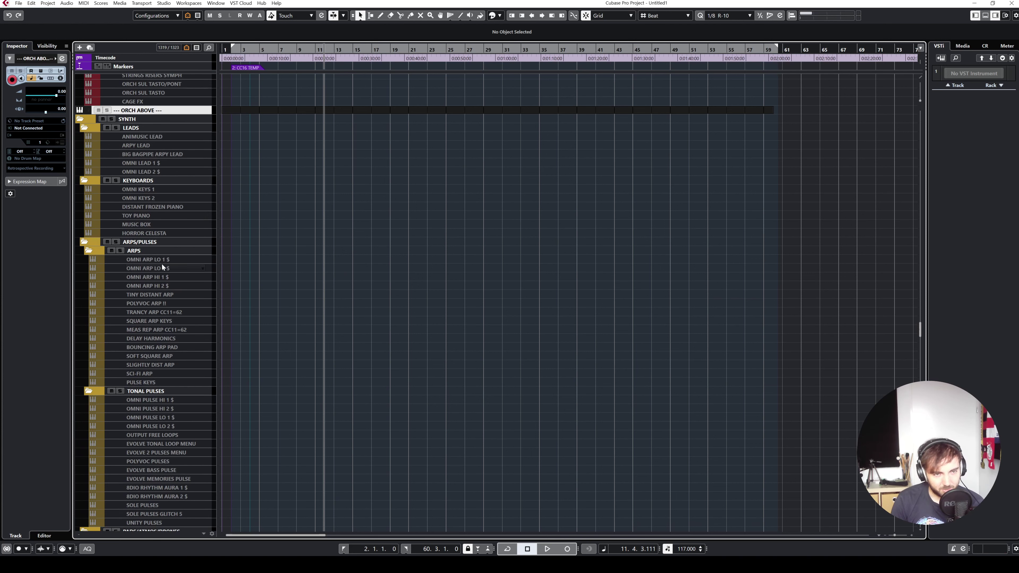
{"action": "scroll", "coordinate": [157, 317], "scroll_direction": "down", "scroll_amount": 2}
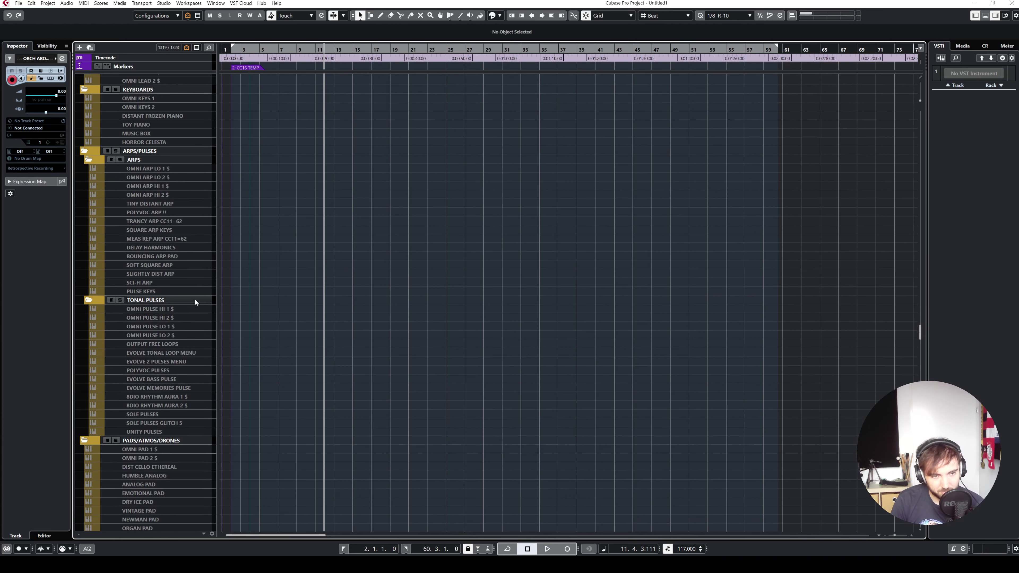
{"action": "scroll", "coordinate": [193, 301], "scroll_direction": "up", "scroll_amount": 5}
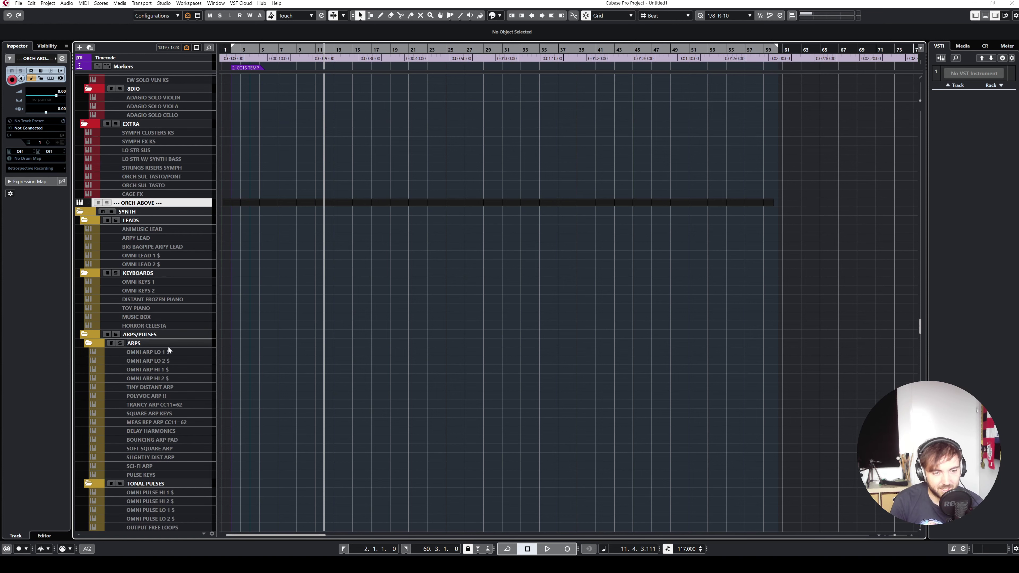
{"action": "scroll", "coordinate": [170, 353], "scroll_direction": "down", "scroll_amount": 5}
{"action": "left_click", "coordinate": [179, 263]}
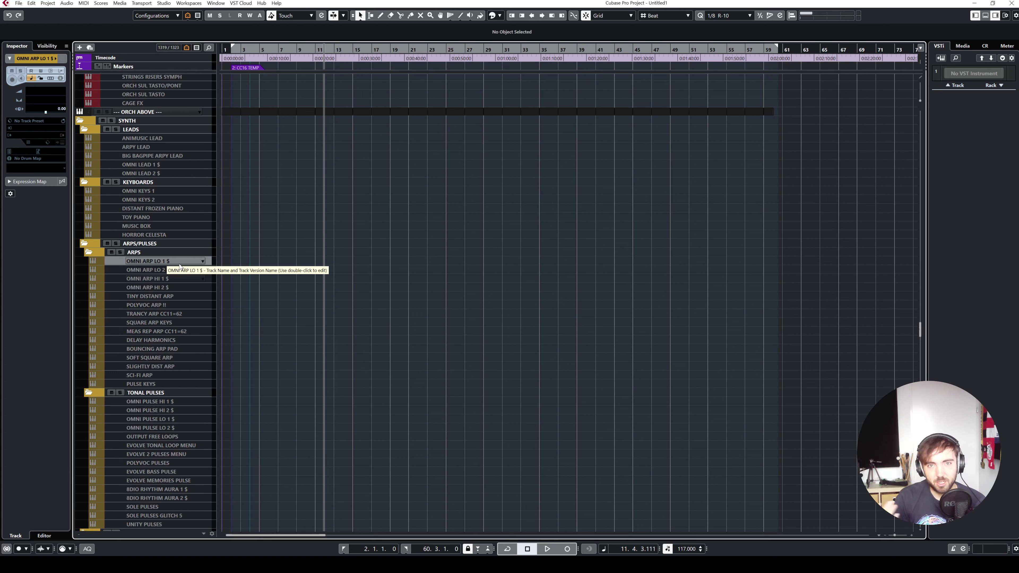
{"action": "scroll", "coordinate": [180, 265], "scroll_direction": "down", "scroll_amount": 15}
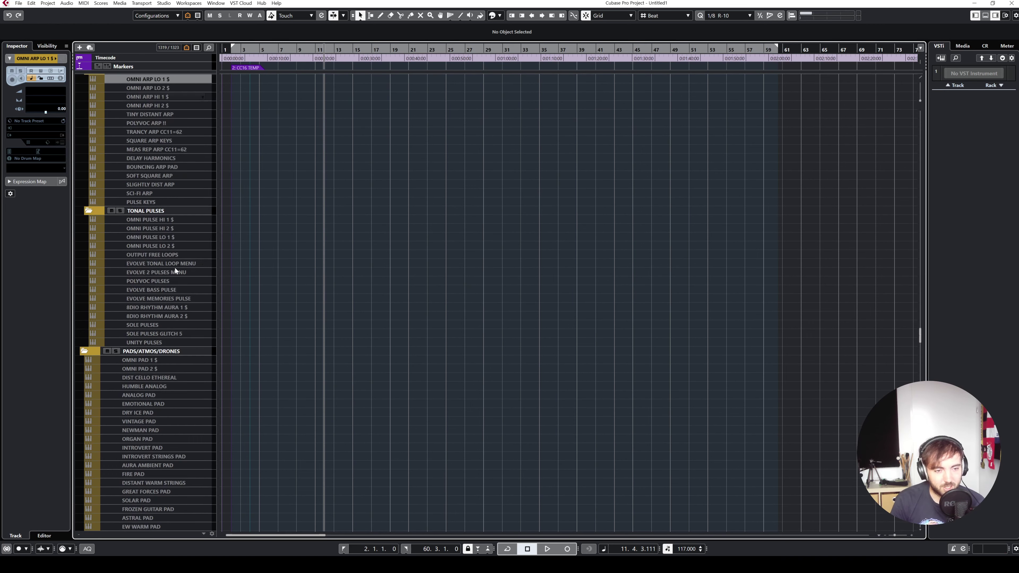
{"action": "scroll", "coordinate": [164, 253], "scroll_direction": "up", "scroll_amount": 4}
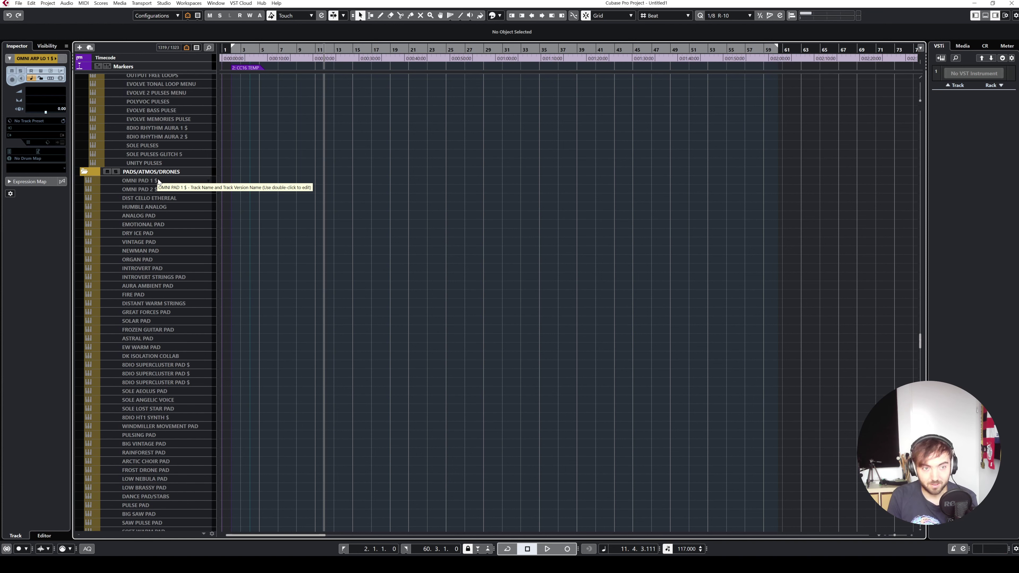
Step: Look through the Percussion, Guitars, World and Sound Design tracks down to the subgroups in the Mix Channels folder
{"action": "scroll", "coordinate": [158, 182], "scroll_direction": "down", "scroll_amount": 10}
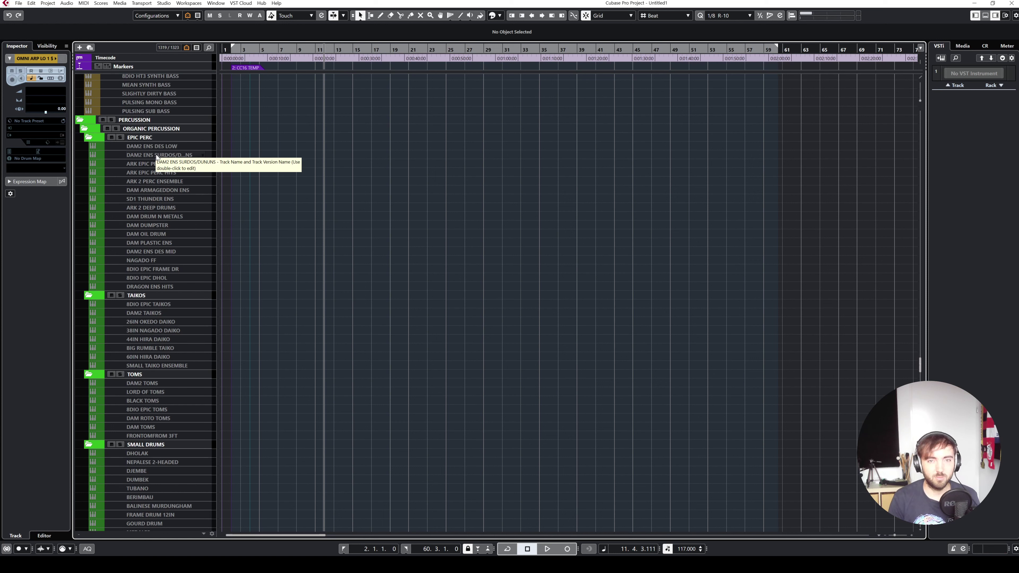
{"action": "scroll", "coordinate": [172, 266], "scroll_direction": "down", "scroll_amount": 10}
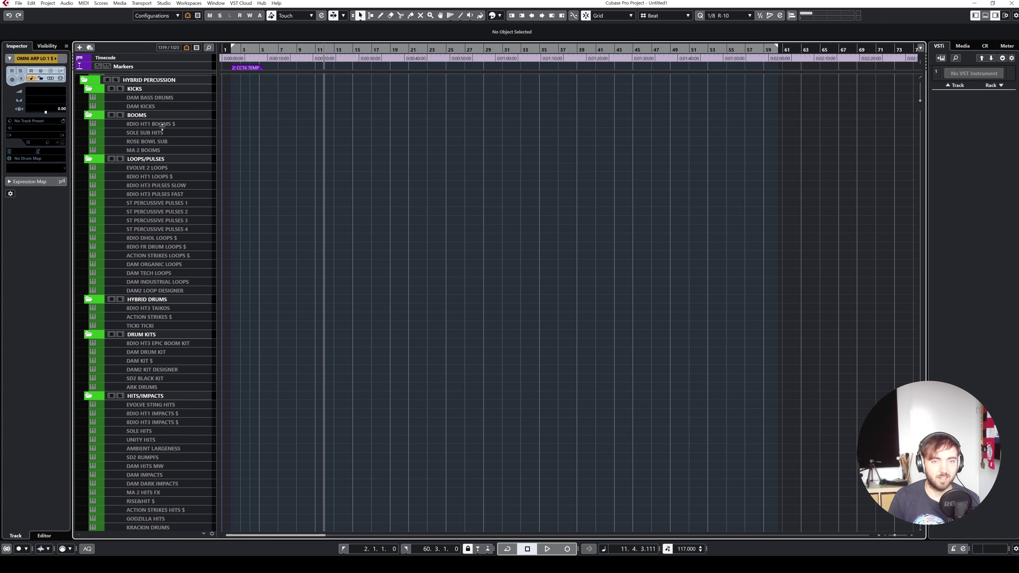
{"action": "scroll", "coordinate": [161, 188], "scroll_direction": "down", "scroll_amount": 10}
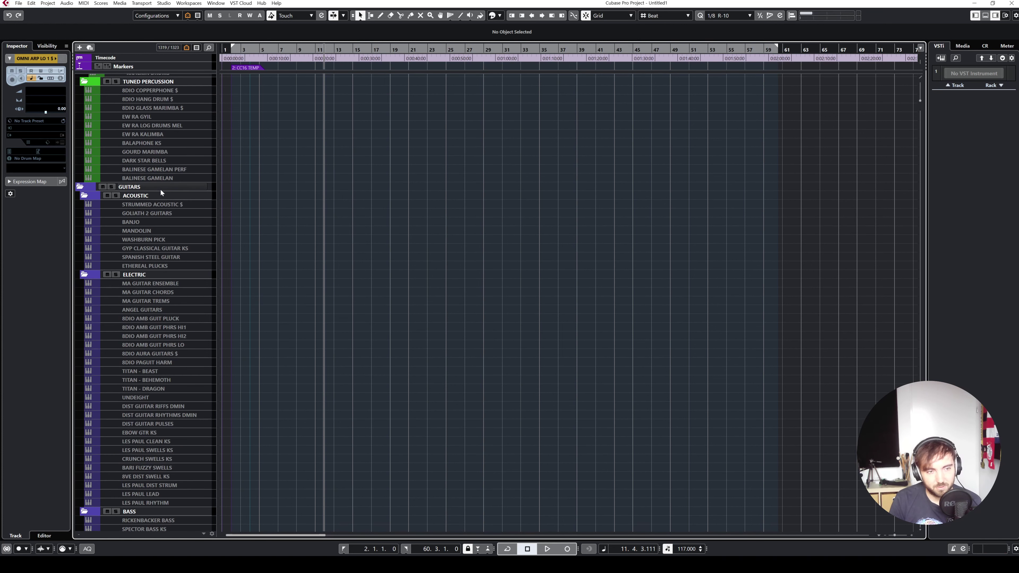
{"action": "scroll", "coordinate": [157, 193], "scroll_direction": "down", "scroll_amount": 5}
{"action": "scroll", "coordinate": [154, 312], "scroll_direction": "down", "scroll_amount": 6}
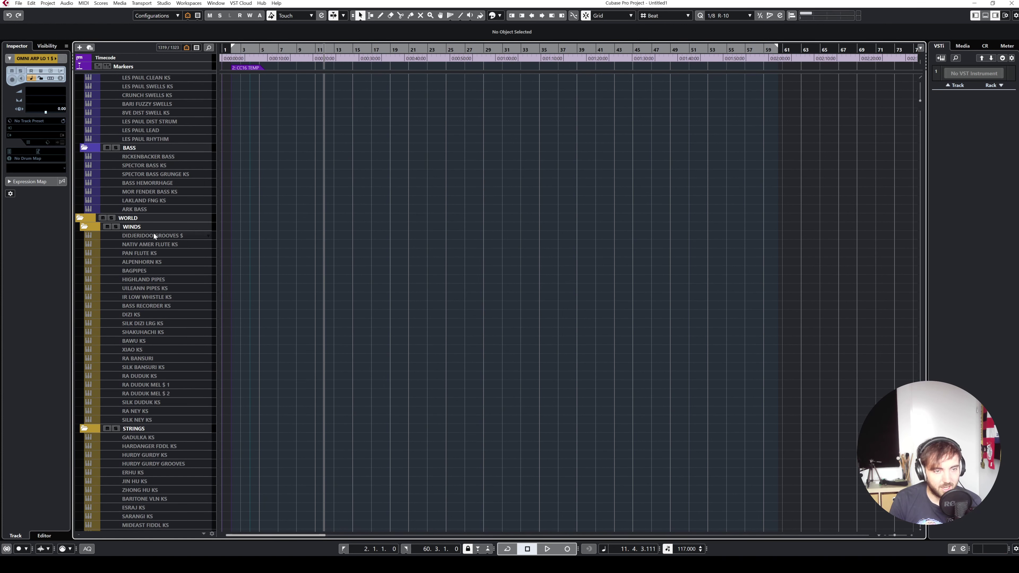
{"action": "scroll", "coordinate": [159, 241], "scroll_direction": "down", "scroll_amount": 3}
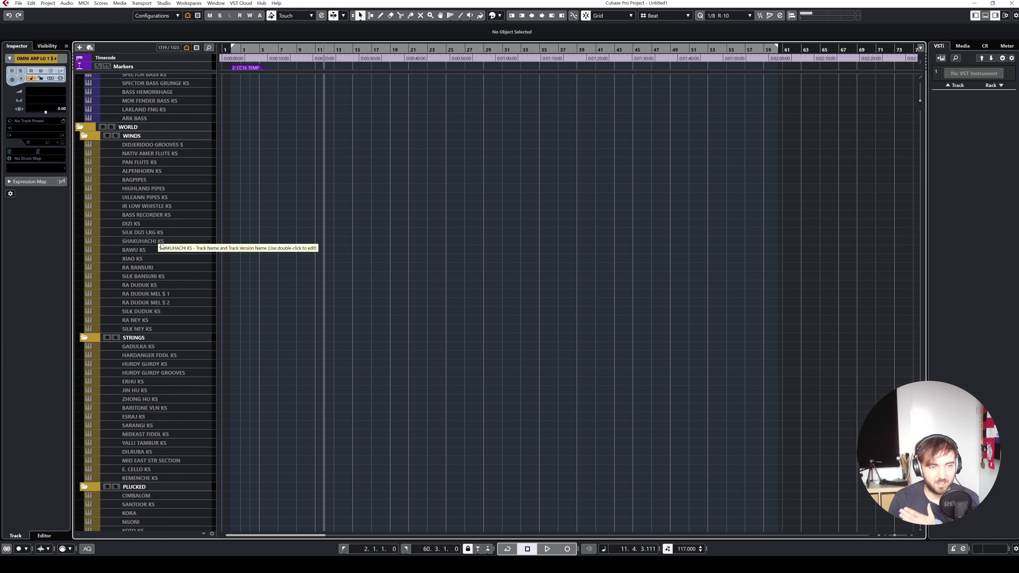
{"action": "scroll", "coordinate": [160, 243], "scroll_direction": "down", "scroll_amount": 10}
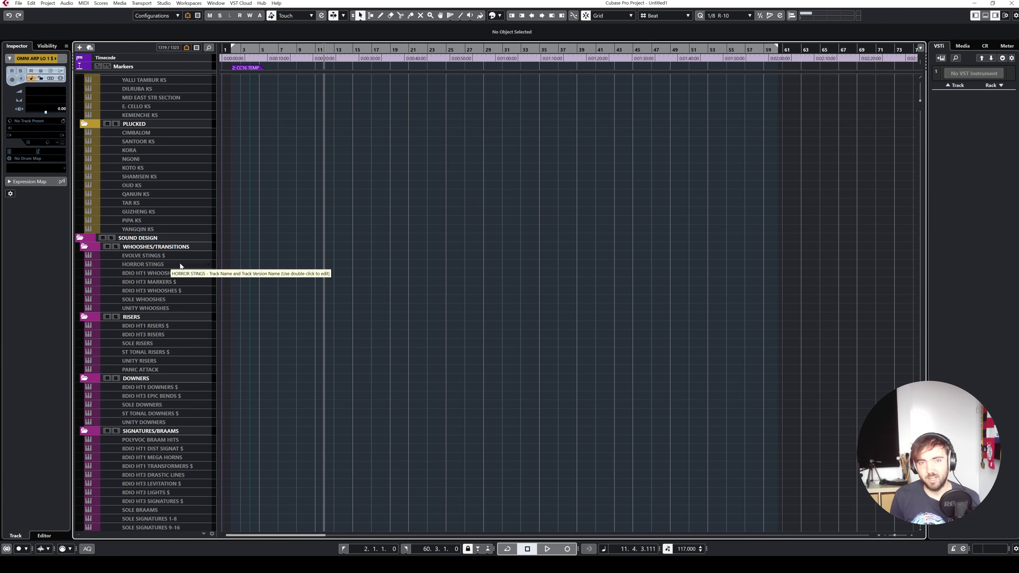
{"action": "scroll", "coordinate": [170, 260], "scroll_direction": "down", "scroll_amount": 12}
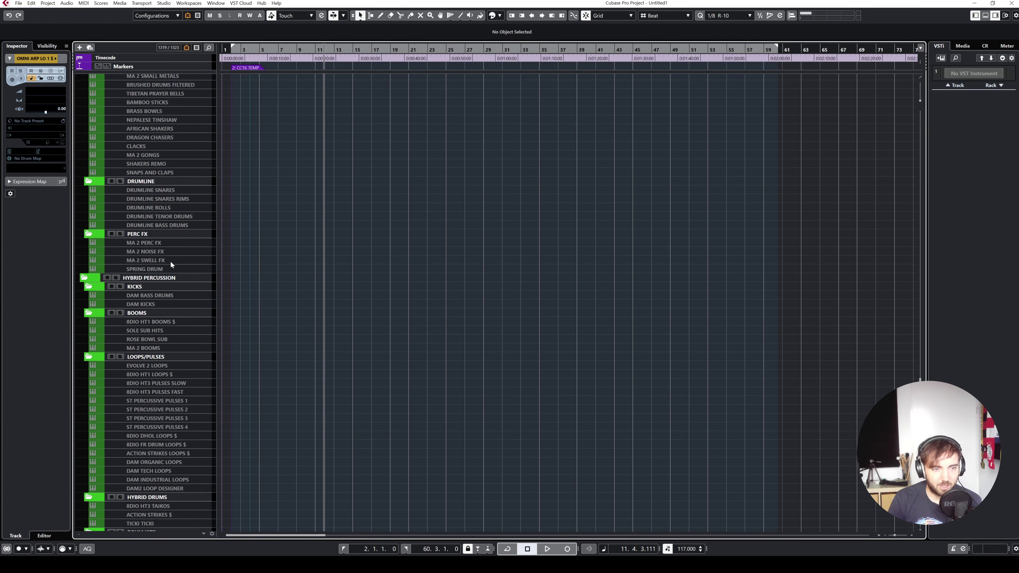
{"action": "scroll", "coordinate": [170, 261], "scroll_direction": "up", "scroll_amount": 4}
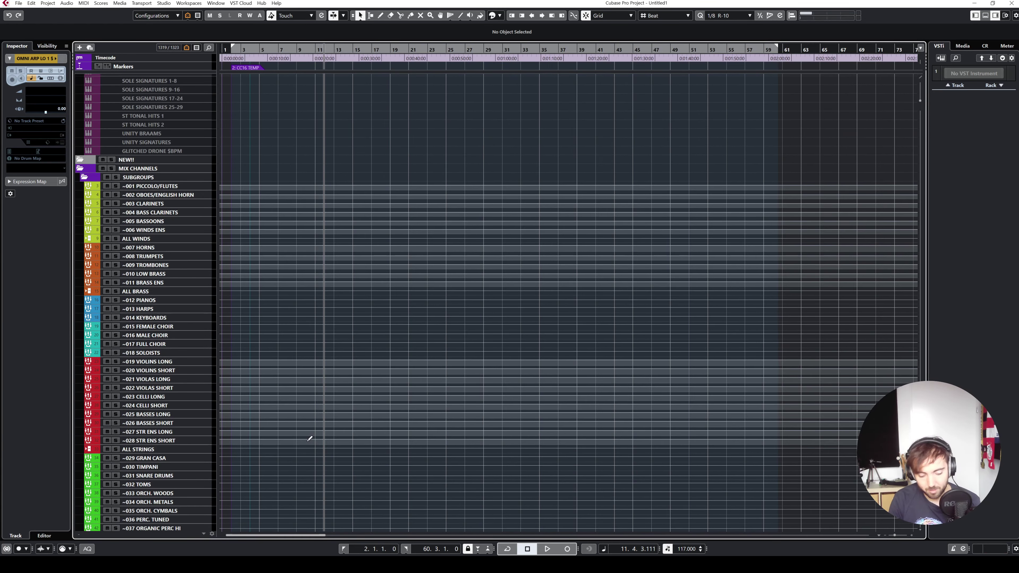
Step: Open the MixConsole and recall the SUBGROUPS configuration, bringing the PICCOLO/FLUTES channel into view
{"action": "key", "text": "F3"}
{"action": "left_click", "coordinate": [349, 16]}
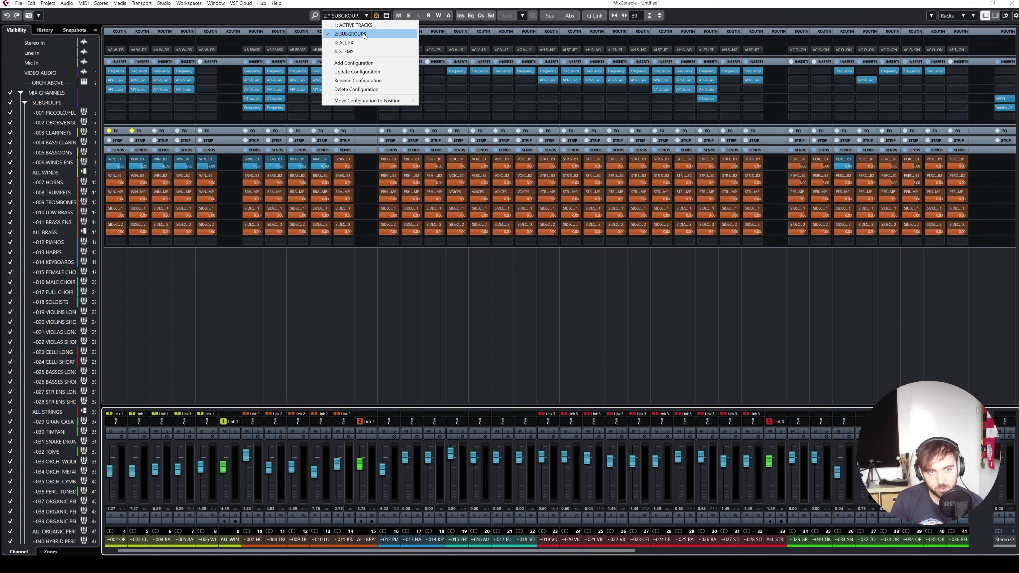
{"action": "left_click", "coordinate": [373, 34]}
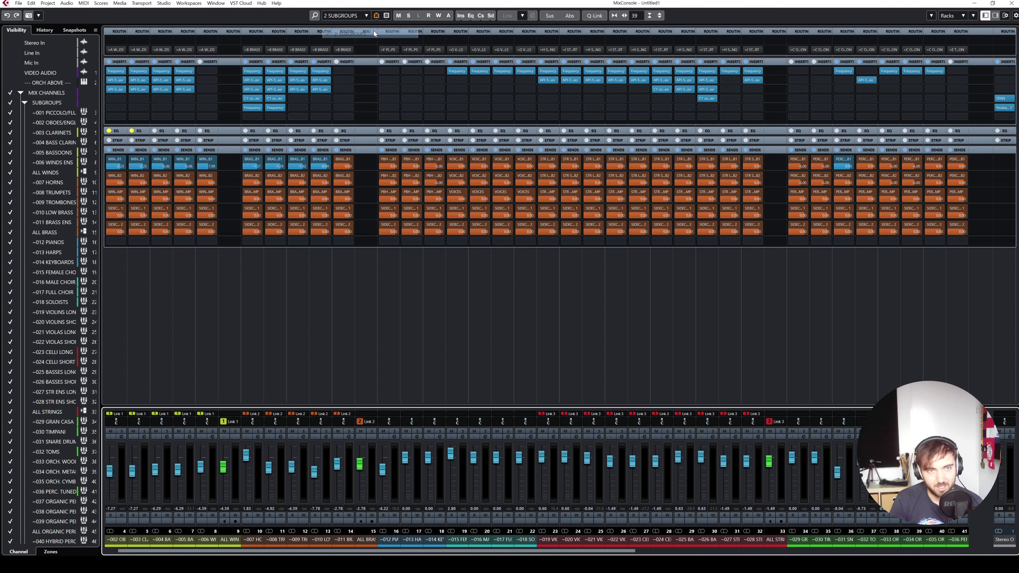
{"action": "scroll", "coordinate": [162, 552], "scroll_direction": "left", "scroll_amount": 1}
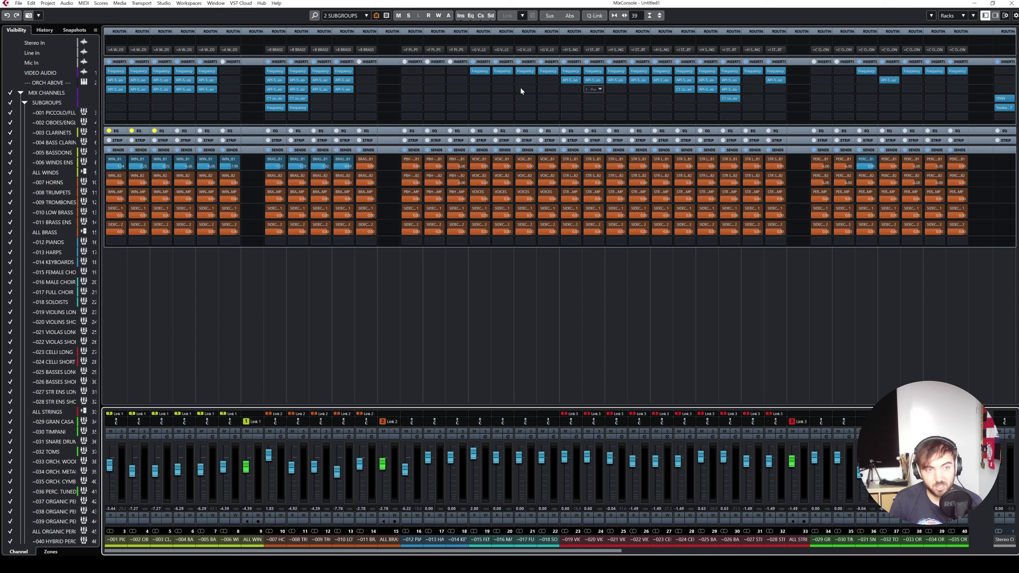
Step: Inspect the Frequency EQ insert's low cut on the PICCOLO/FLUTES subgroup, then close the plug-in
{"action": "left_click", "coordinate": [115, 72]}
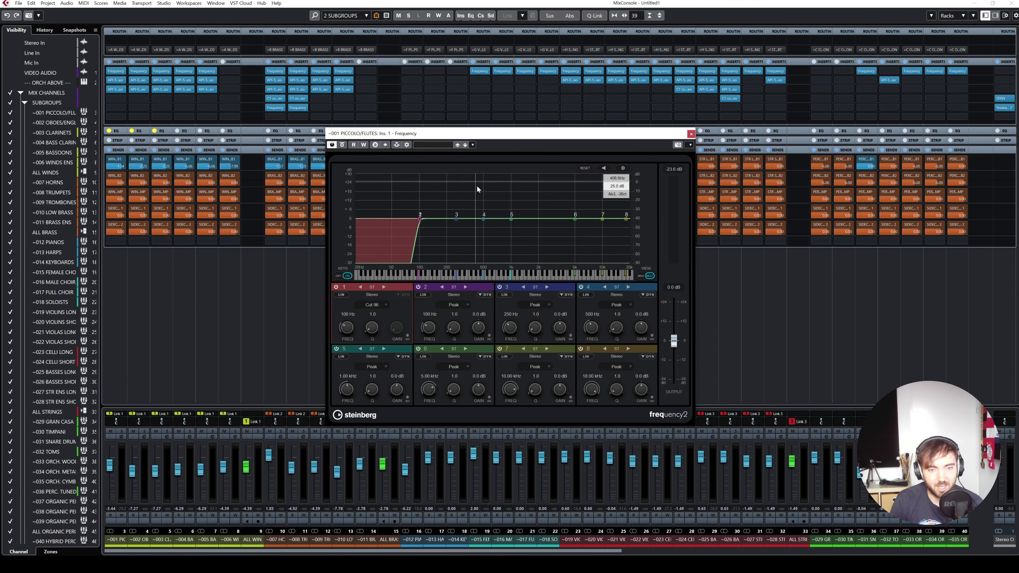
{"action": "left_click_drag", "start_coordinate": [477, 137], "coordinate": [447, 106]}
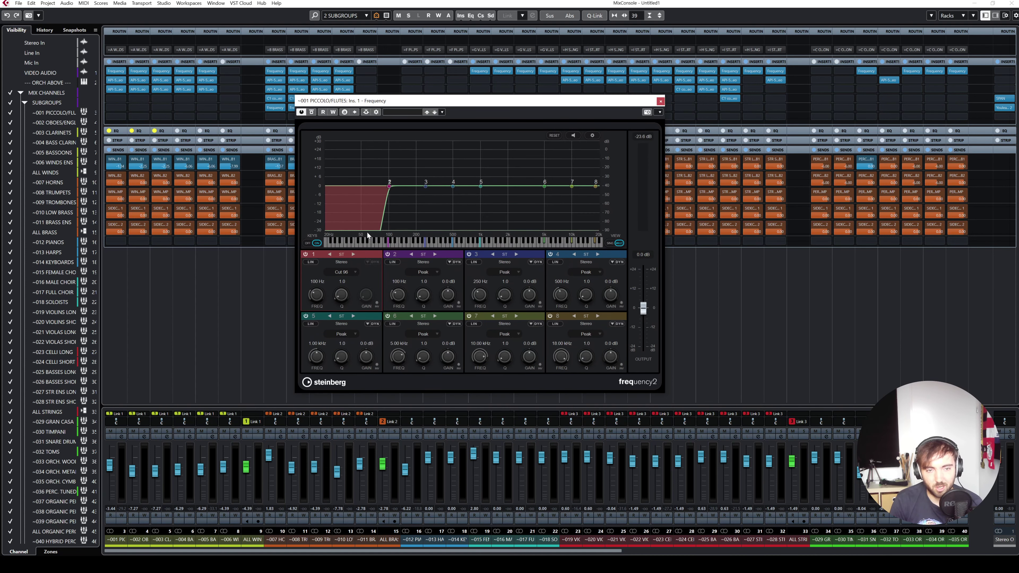
{"action": "left_click", "coordinate": [660, 101]}
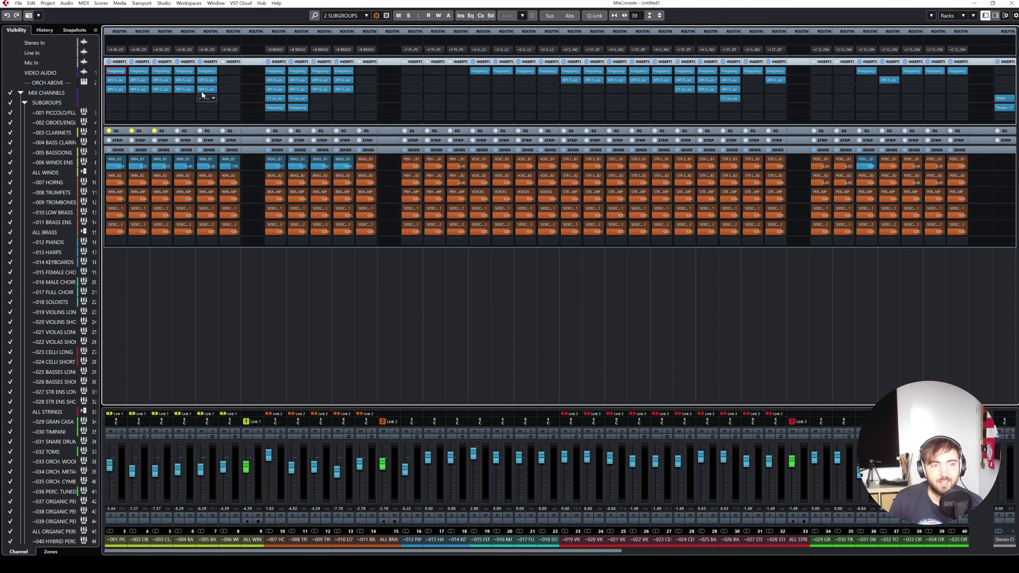
Step: Inspect the API-550A Stereo equalizer in the second insert of the PICCOLO/FLUTES subgroup and close it
{"action": "left_click", "coordinate": [116, 82]}
{"action": "left_click_drag", "start_coordinate": [296, 133], "coordinate": [423, 137]}
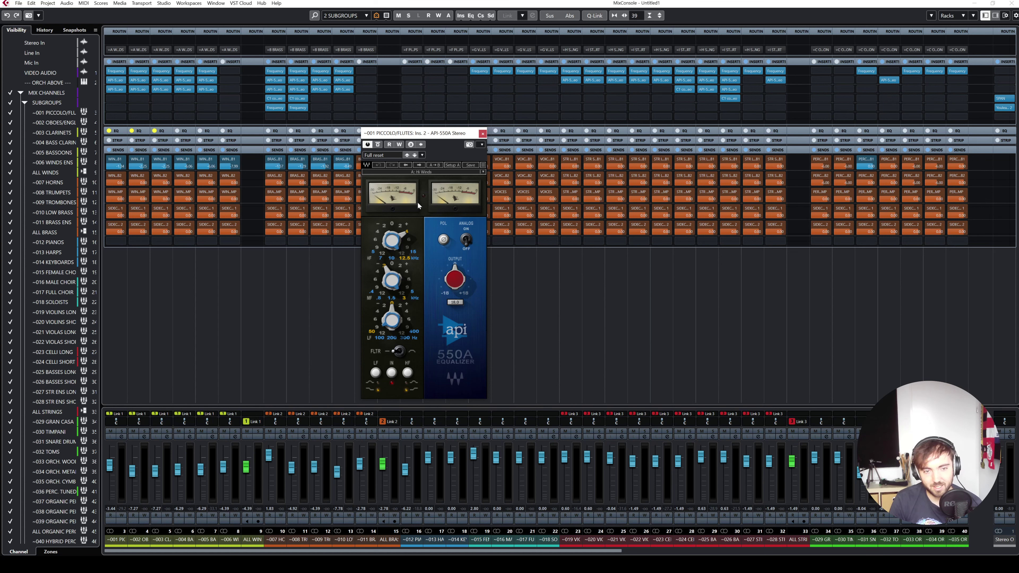
{"action": "key", "text": "Escape"}
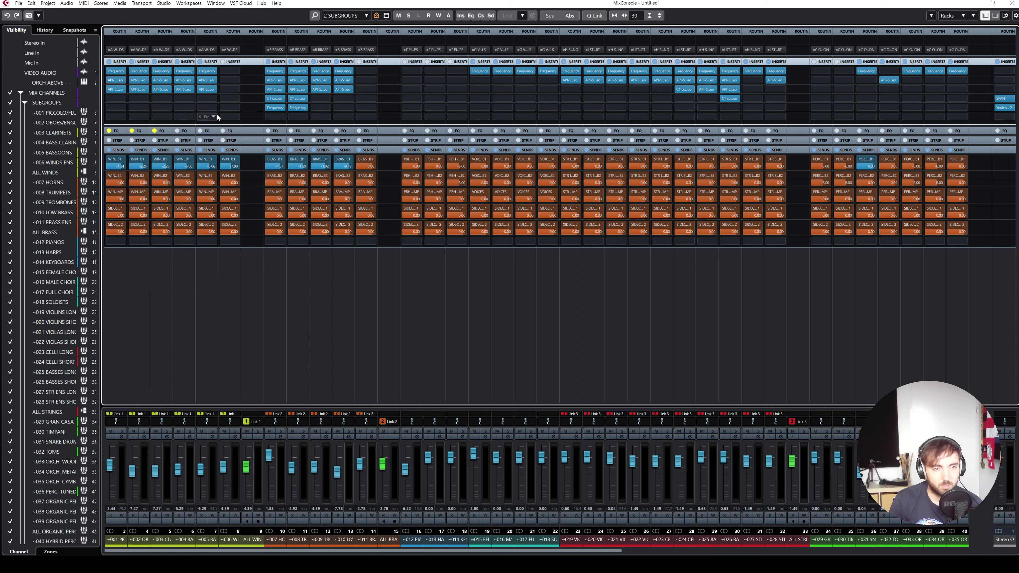
Step: Inspect the low-mid band of the API-550B Stereo equalizer in the BASSOONS subgroup's third insert and close it
{"action": "left_click", "coordinate": [207, 90]}
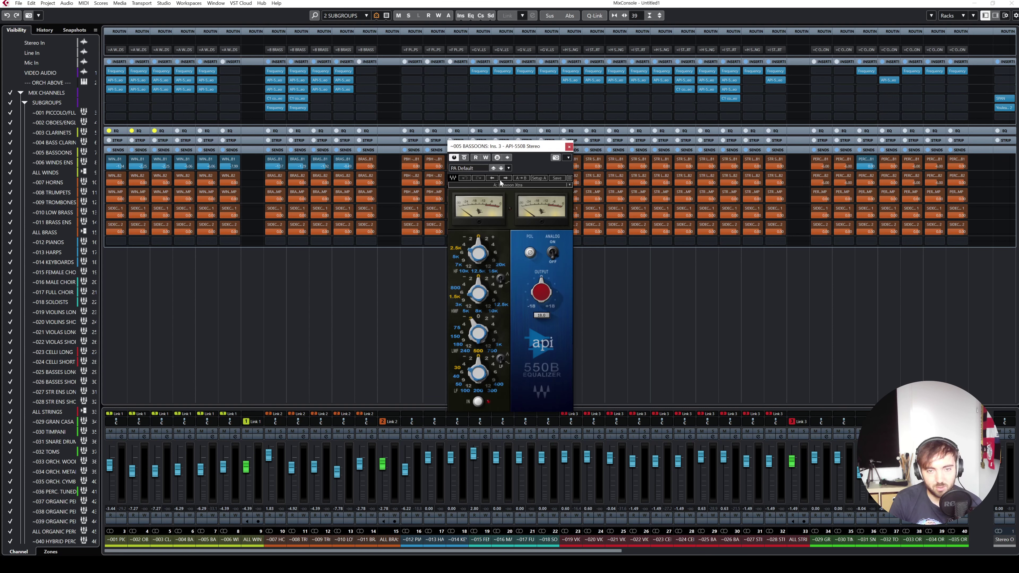
{"action": "left_click_drag", "start_coordinate": [519, 153], "coordinate": [510, 146]}
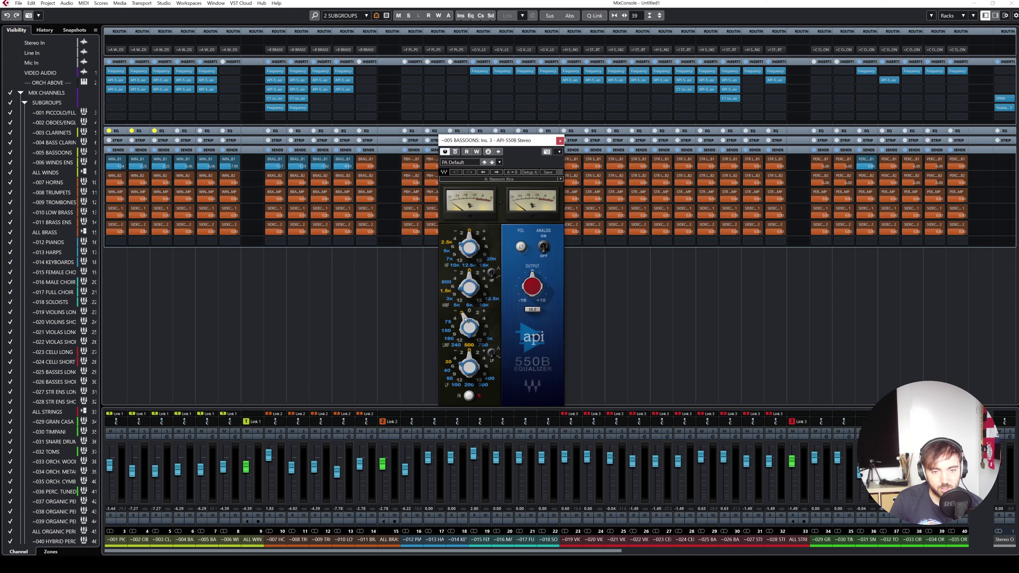
{"action": "mouse_move", "coordinate": [473, 334]}
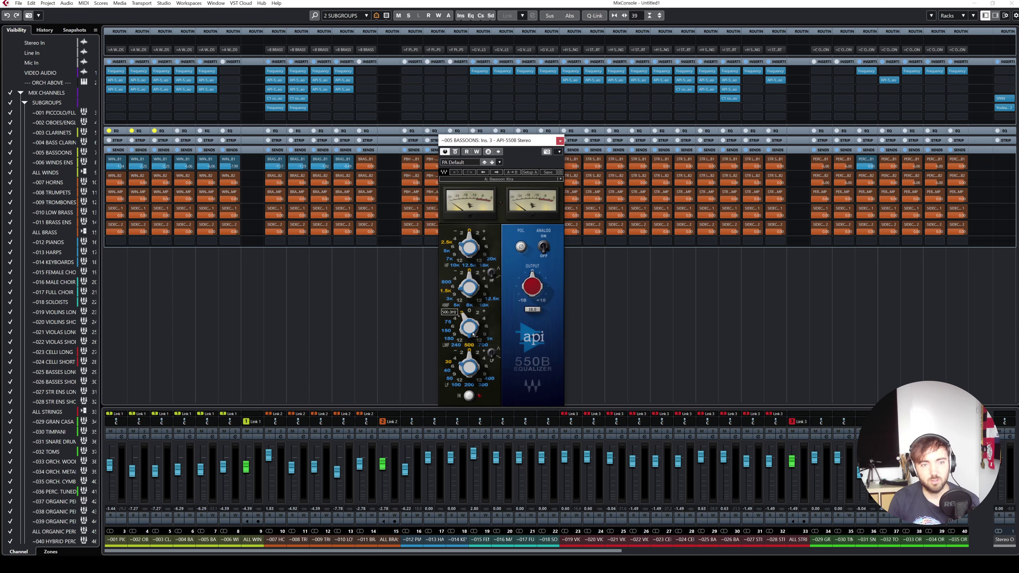
{"action": "left_click_drag", "start_coordinate": [537, 140], "coordinate": [503, 121]}
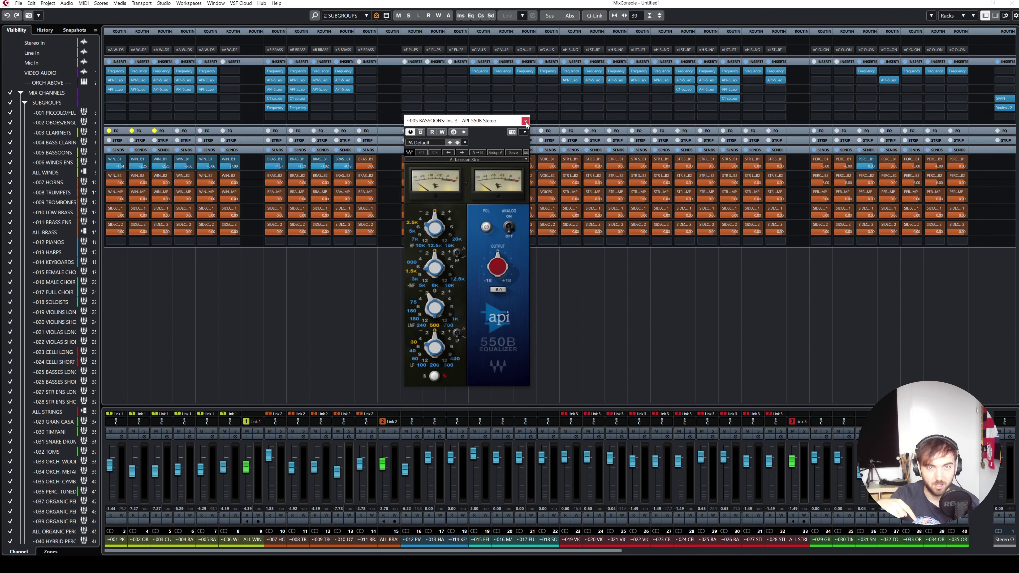
{"action": "left_click", "coordinate": [525, 120]}
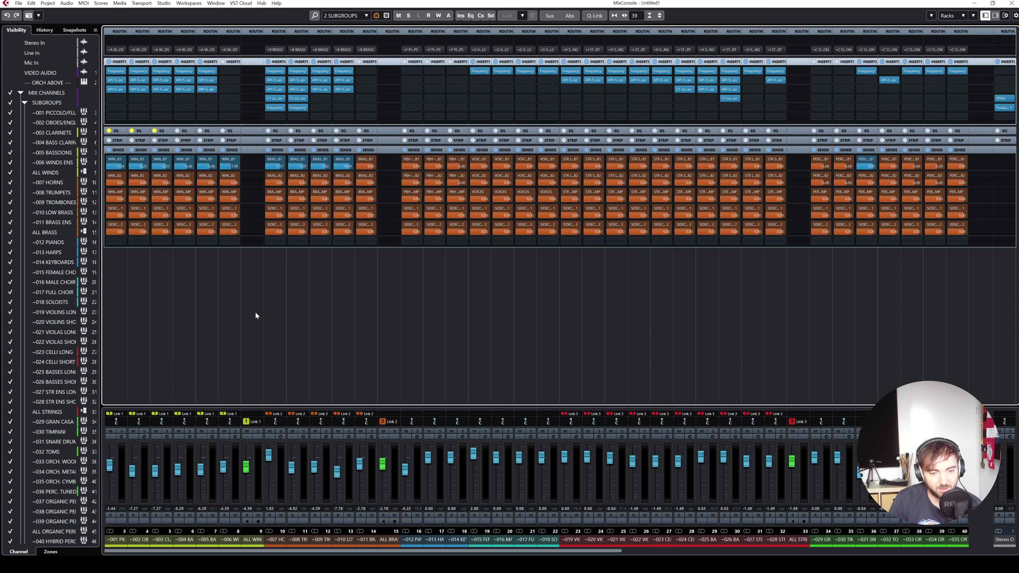
Step: Inspect the C1 comp Stereo compressor in the HORNS subgroup's fourth insert, then close it
{"action": "left_click", "coordinate": [276, 101]}
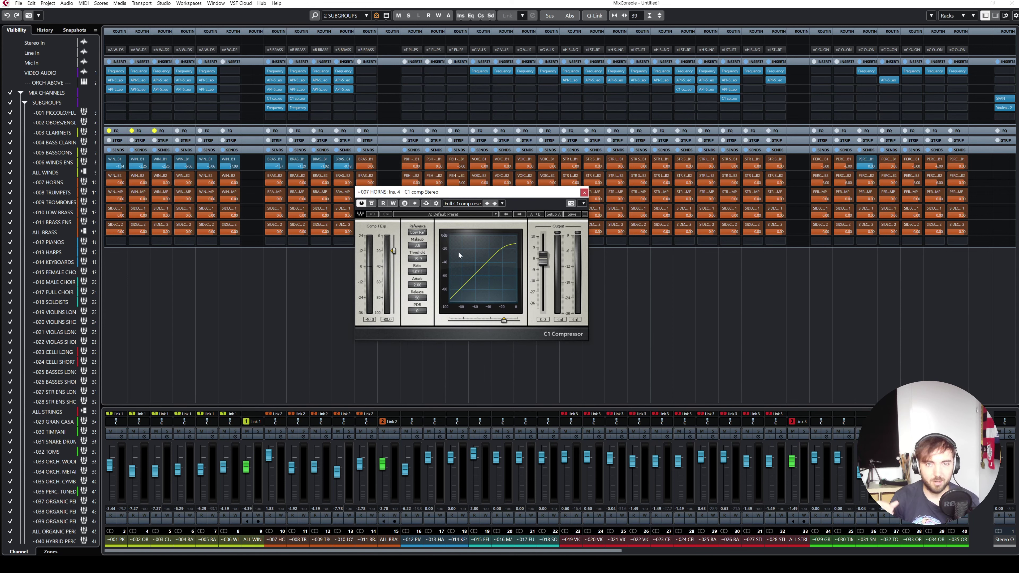
{"action": "left_click_drag", "start_coordinate": [487, 195], "coordinate": [480, 191]}
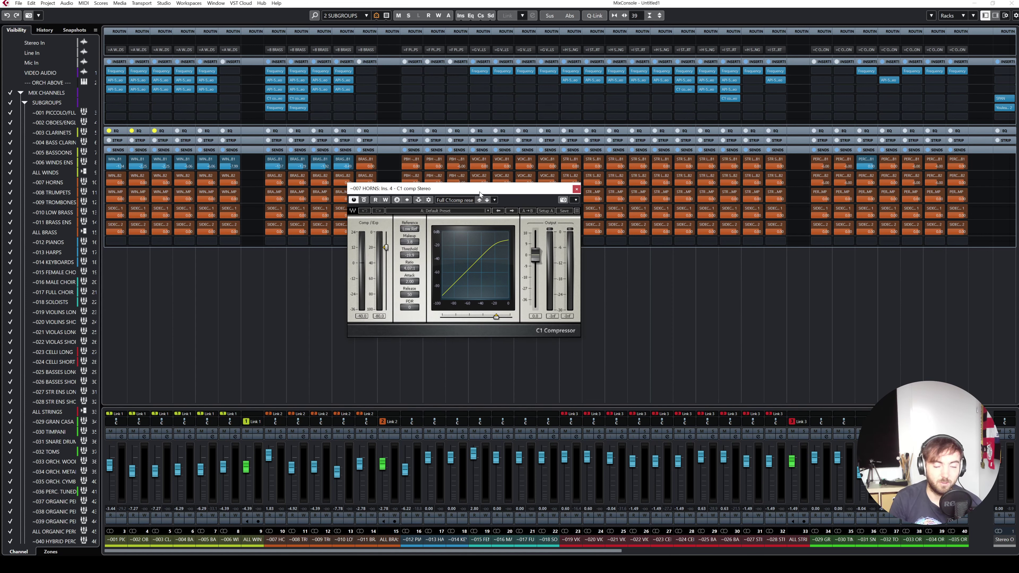
{"action": "left_click", "coordinate": [576, 188]}
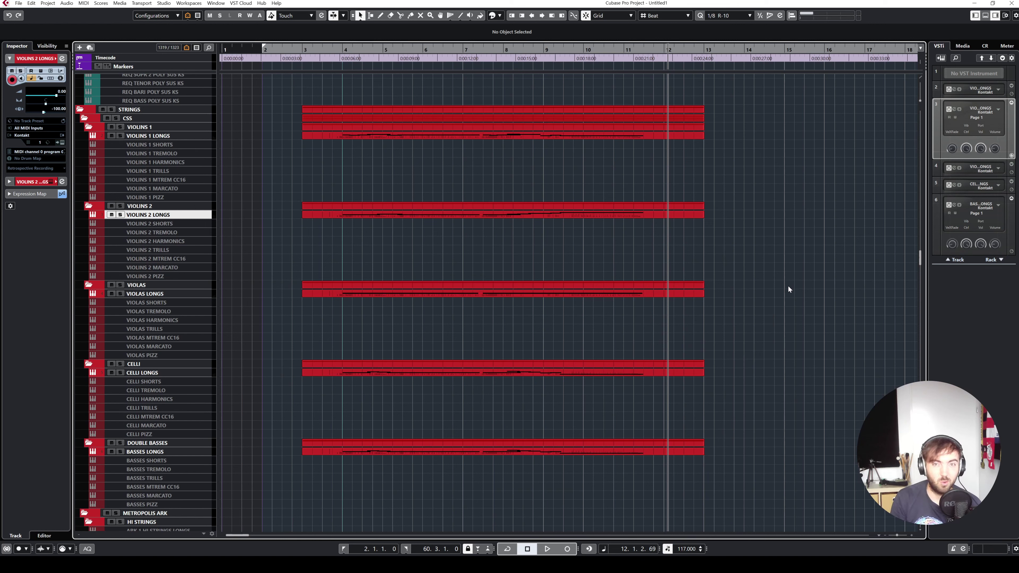
Step: Open the MixConsole, recall the ALL FX configuration and bring the WINDS effect channels into view
{"action": "key", "text": "F3"}
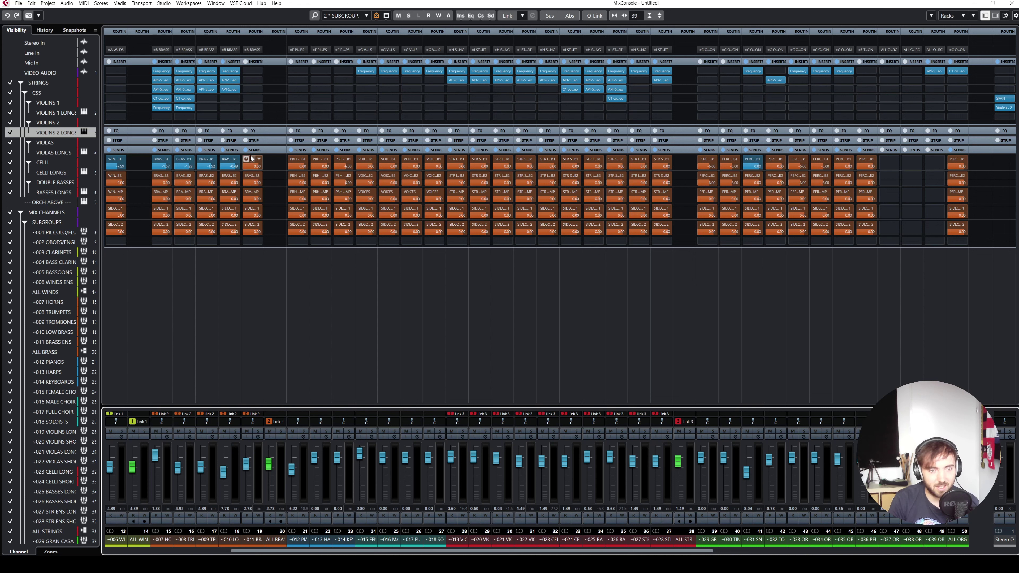
{"action": "left_click", "coordinate": [340, 15]}
{"action": "left_click", "coordinate": [355, 44]}
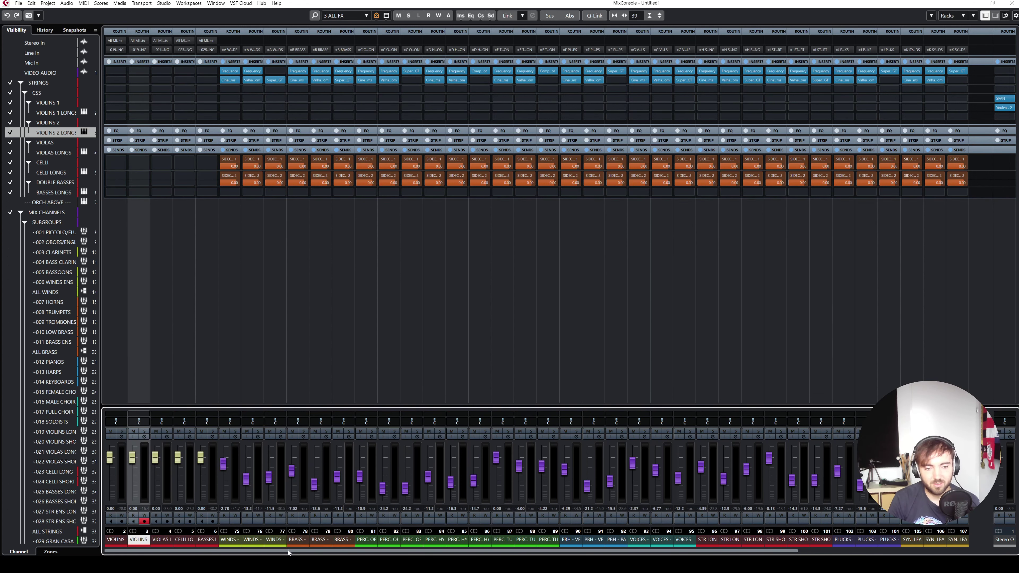
{"action": "left_click_drag", "start_coordinate": [290, 551], "coordinate": [330, 552]}
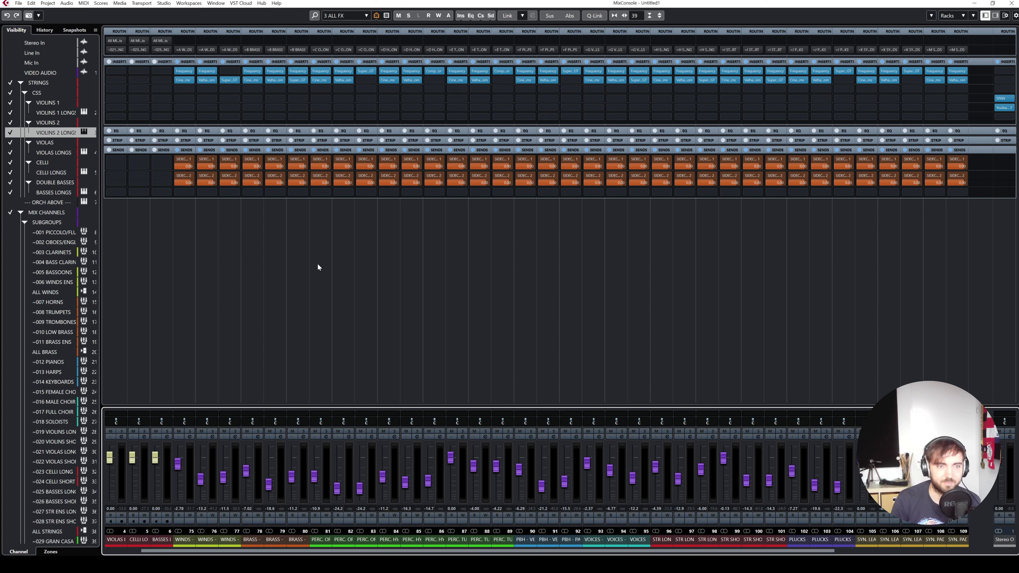
{"action": "scroll", "coordinate": [318, 266], "scroll_direction": "right", "scroll_amount": 2}
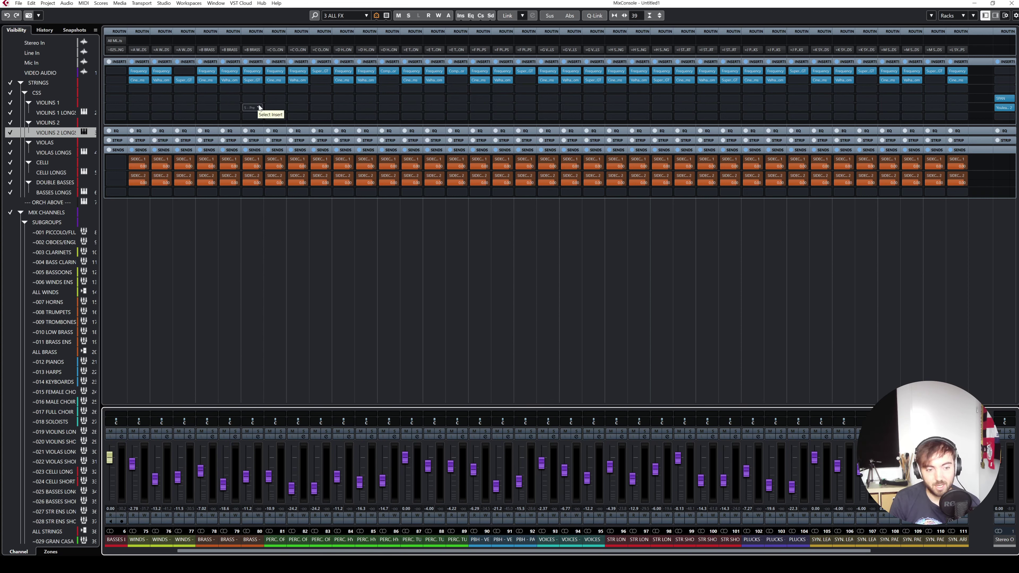
Step: Inspect the low and high cuts of the Frequency EQ on the WINDS - VERB1 channel, then close the plug-in
{"action": "left_click", "coordinate": [138, 71]}
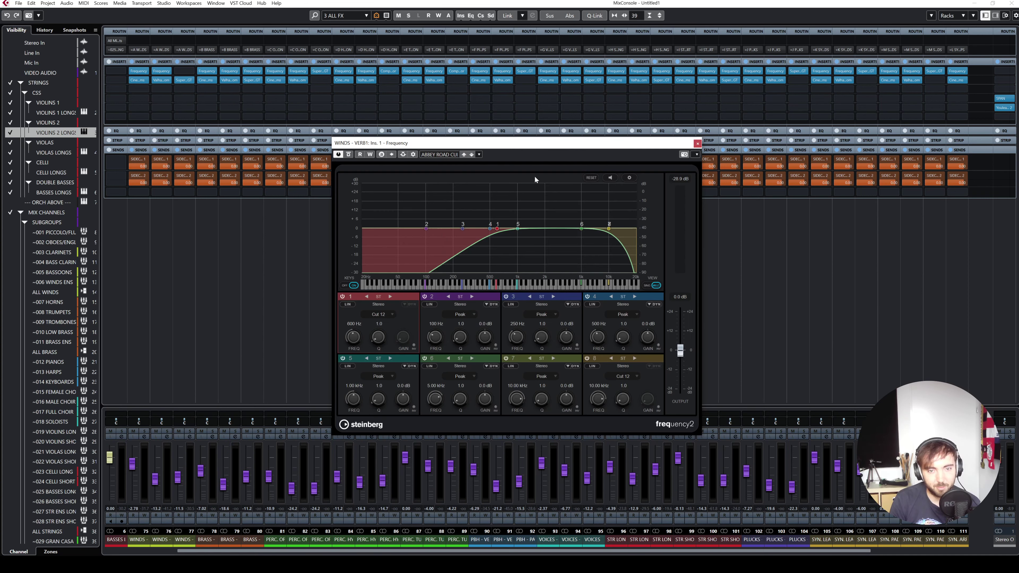
{"action": "left_click_drag", "start_coordinate": [563, 150], "coordinate": [545, 146]}
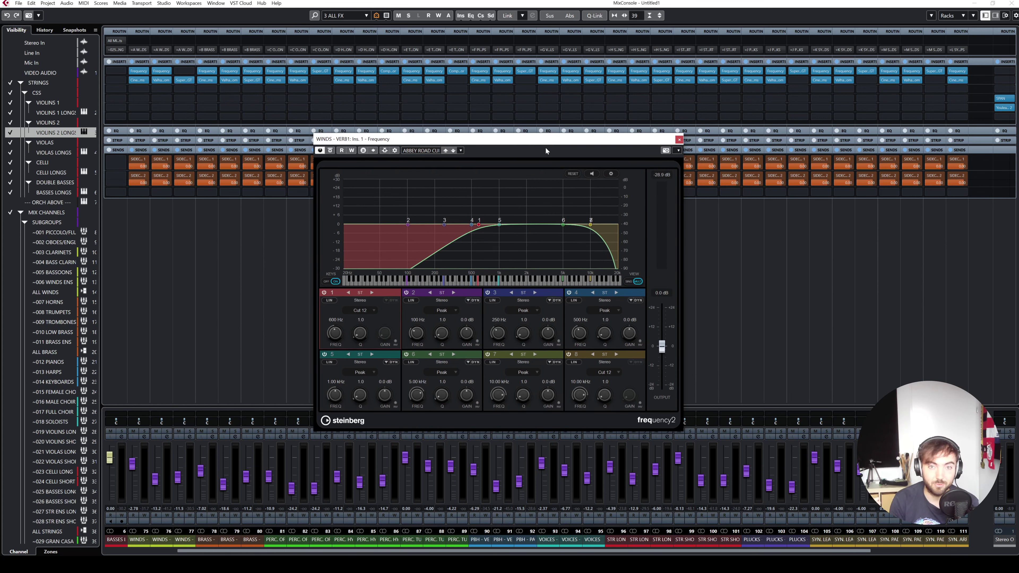
{"action": "left_click", "coordinate": [678, 139]}
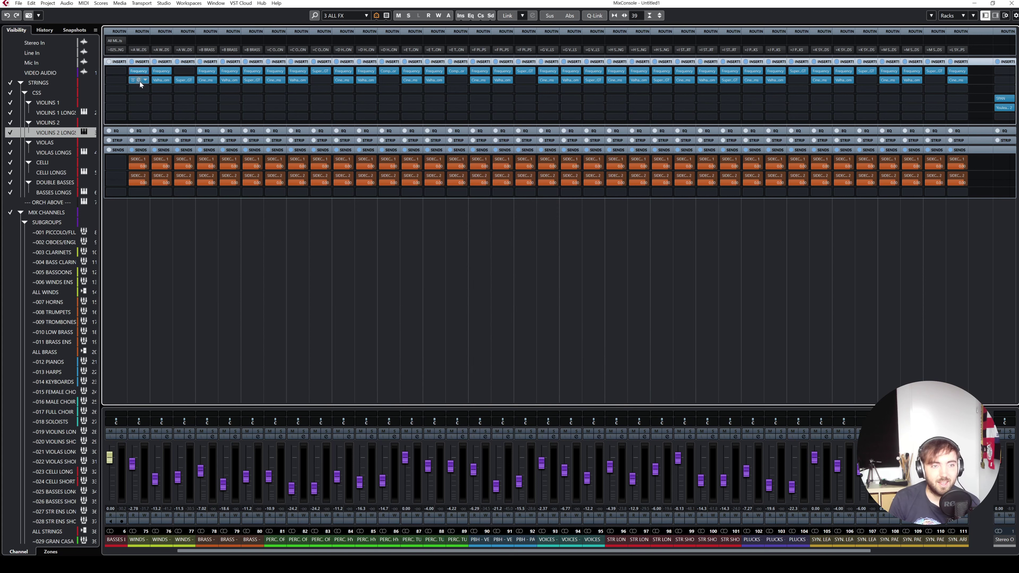
Step: Compare the Cinematic Rooms reverb settings on the WINDS - VERB1 and STR SHORT - VERB1 channels, then close both plug-ins
{"action": "left_click", "coordinate": [138, 80]}
{"action": "left_click_drag", "start_coordinate": [409, 115], "coordinate": [541, 119]}
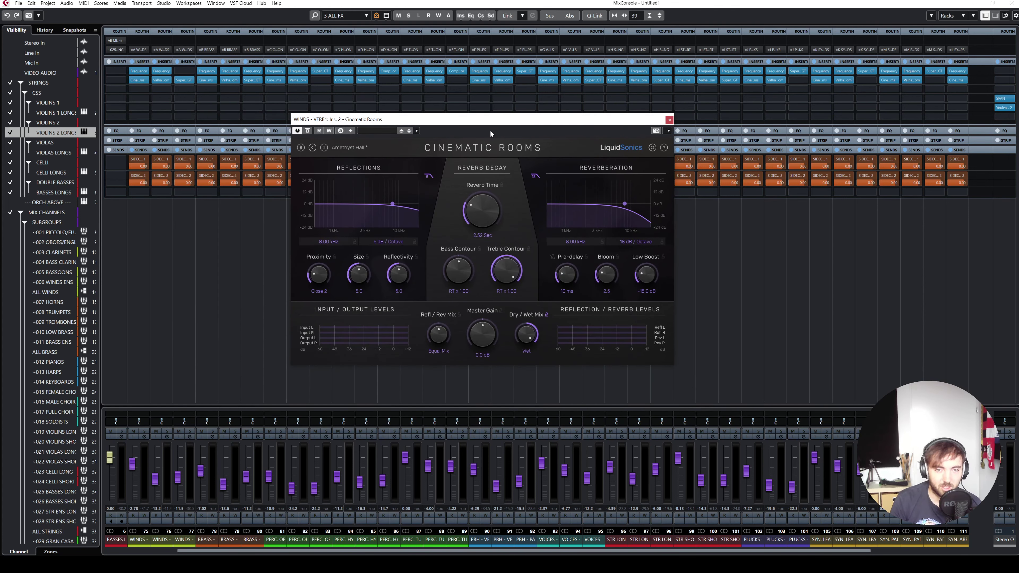
{"action": "left_click_drag", "start_coordinate": [490, 125], "coordinate": [558, 139]}
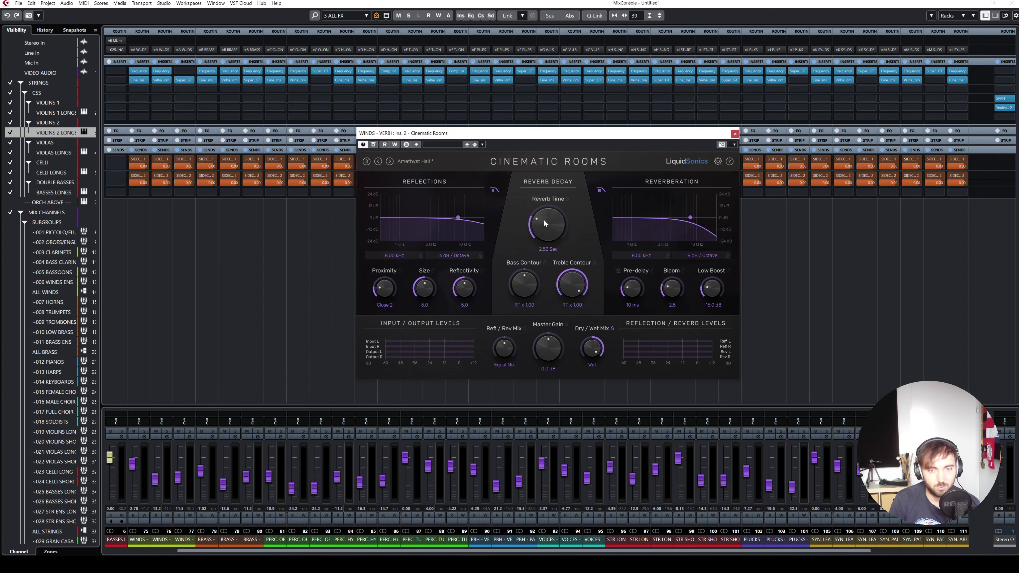
{"action": "left_click_drag", "start_coordinate": [485, 134], "coordinate": [601, 145]}
{"action": "left_click", "coordinate": [683, 80]}
{"action": "left_click_drag", "start_coordinate": [837, 142], "coordinate": [540, 166]}
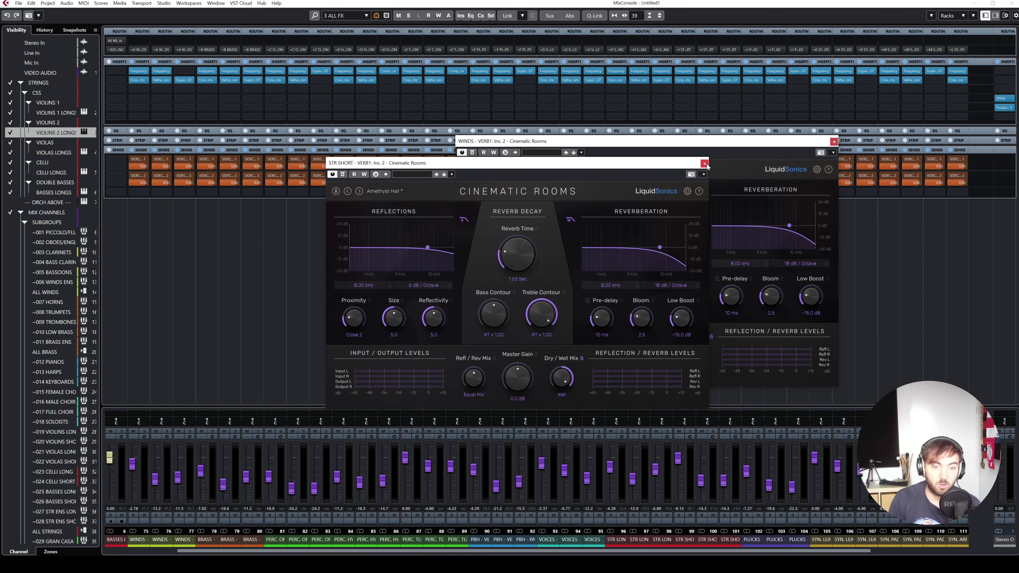
{"action": "left_click", "coordinate": [704, 163]}
{"action": "left_click", "coordinate": [834, 141]}
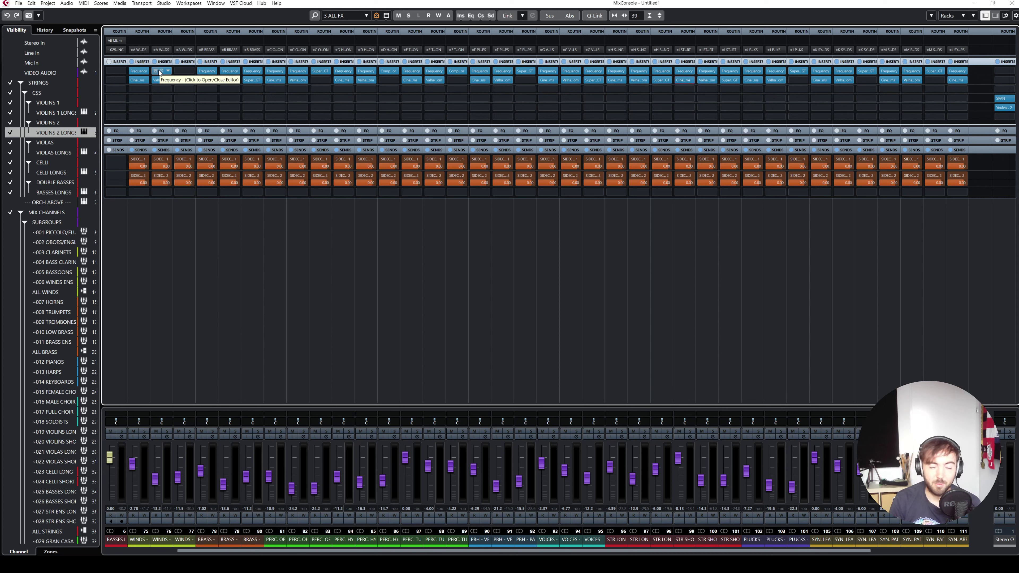
Step: Inspect the ValhallaRoom reverb on WINDS - VERB2 and the Supercharger GT compressor on WINDS - PARACOMP
{"action": "left_click", "coordinate": [163, 82]}
{"action": "left_click_drag", "start_coordinate": [488, 180], "coordinate": [496, 157]}
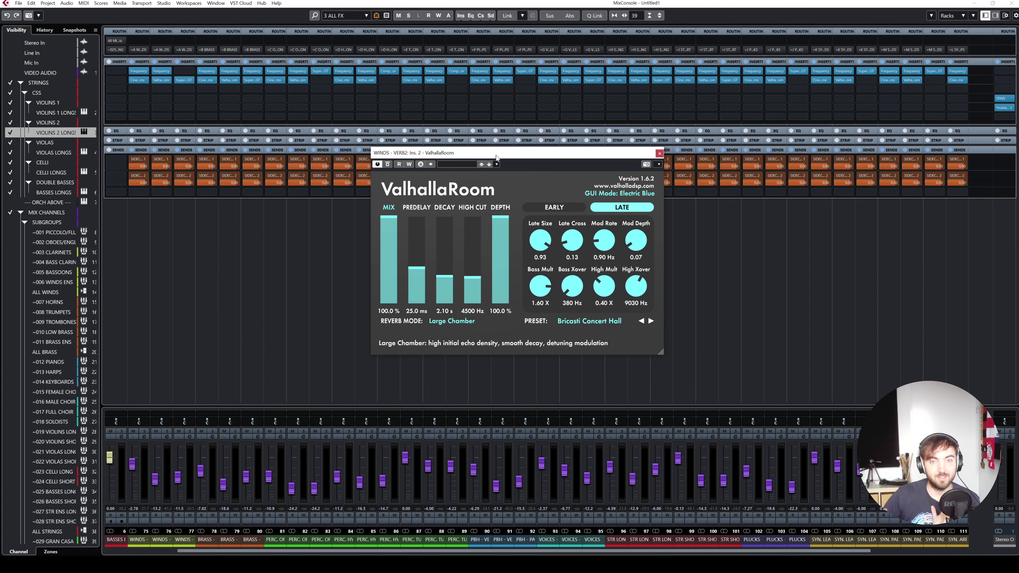
{"action": "left_click", "coordinate": [161, 80]}
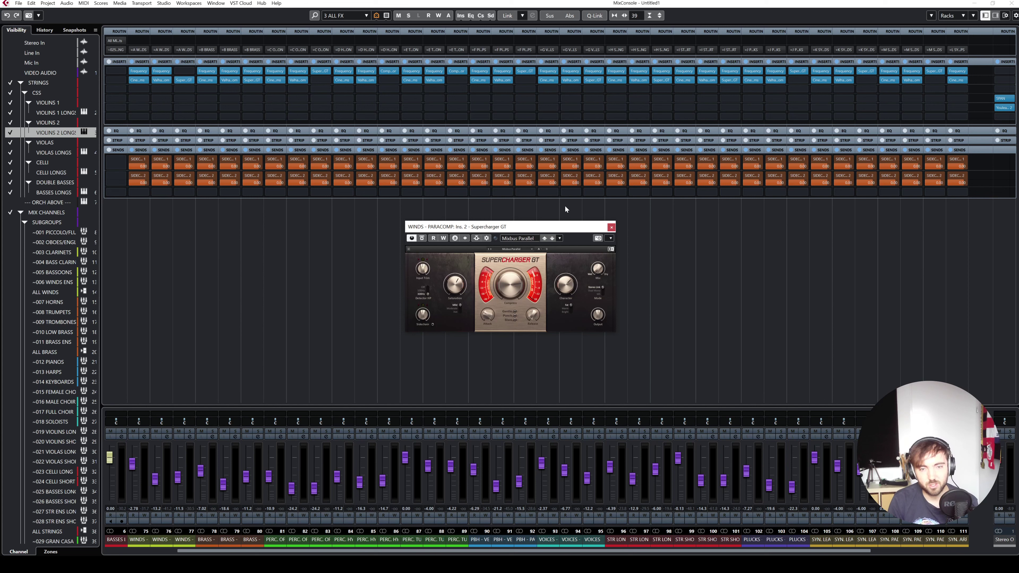
{"action": "left_click_drag", "start_coordinate": [568, 232], "coordinate": [567, 224]}
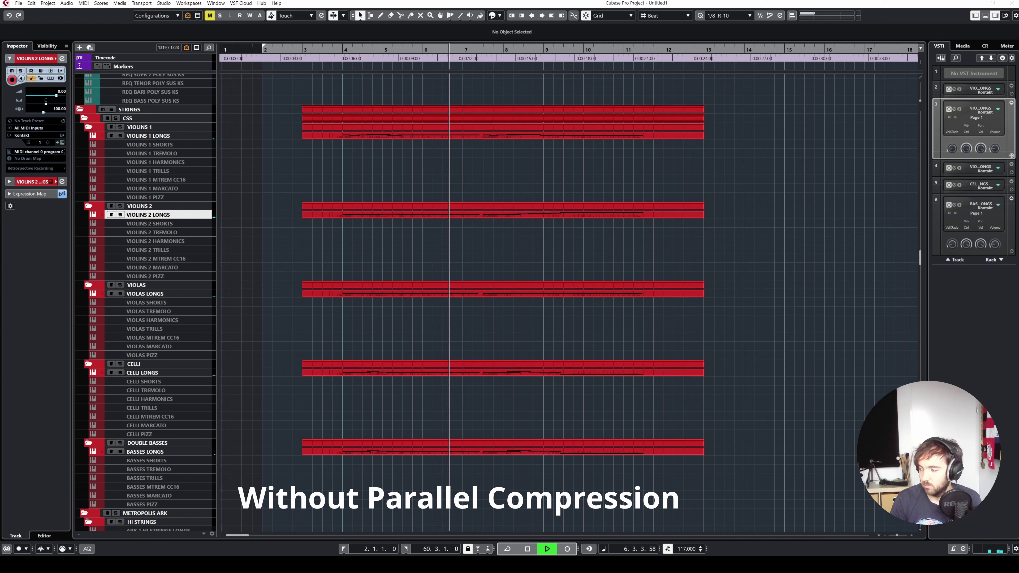
Step: Listen to the strings passage with the parallel compression unmuted, then stop playback
{"action": "key", "text": "m"}
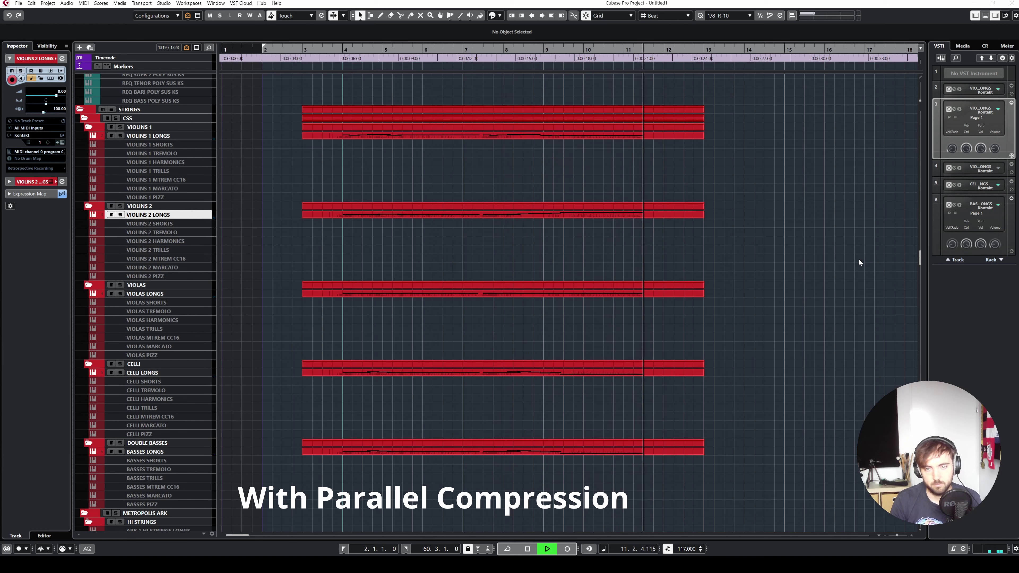
{"action": "key", "text": "space"}
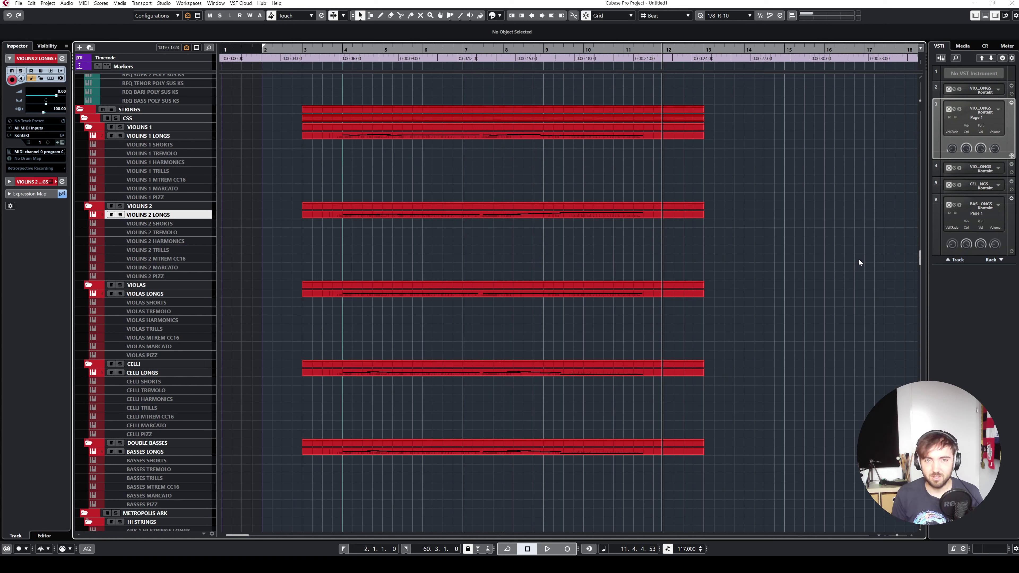
Step: Return to the MixConsole, recall the STEMS configuration and hide the STRINGS folder's channels
{"action": "key", "text": "F3"}
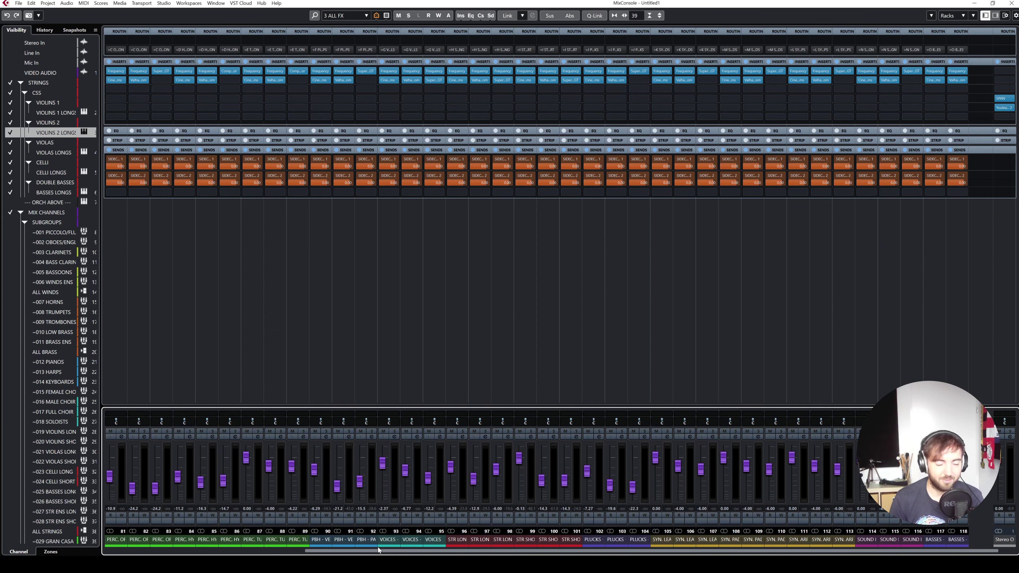
{"action": "left_click_drag", "start_coordinate": [379, 549], "coordinate": [415, 549]}
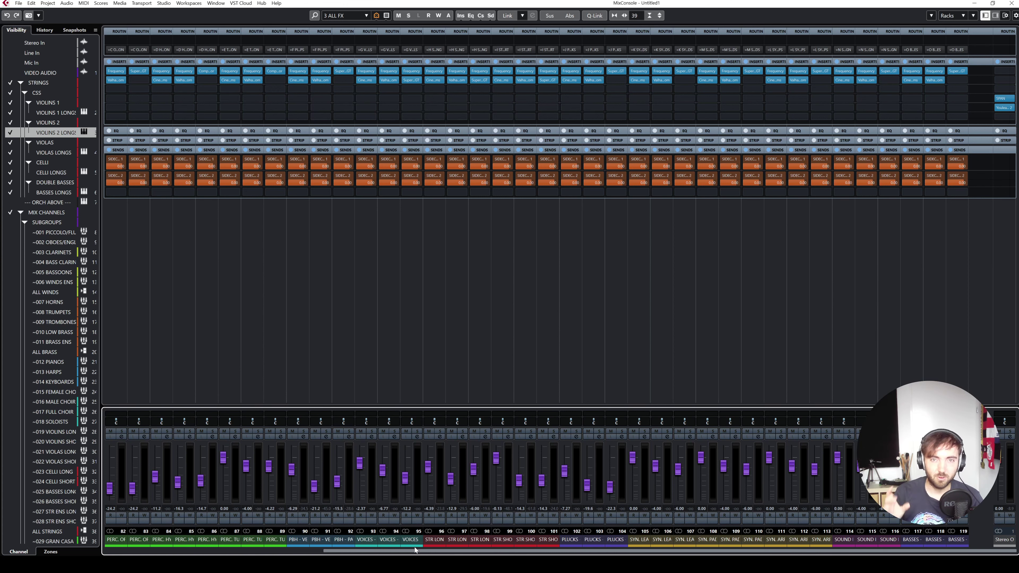
{"action": "left_click", "coordinate": [344, 15]}
{"action": "left_click", "coordinate": [345, 50]}
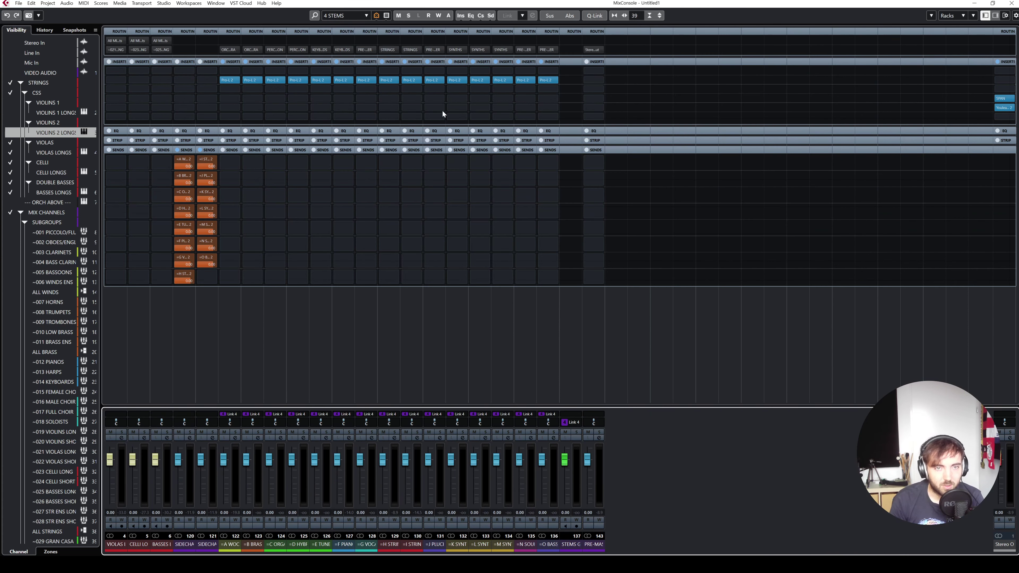
{"action": "left_click", "coordinate": [10, 83]}
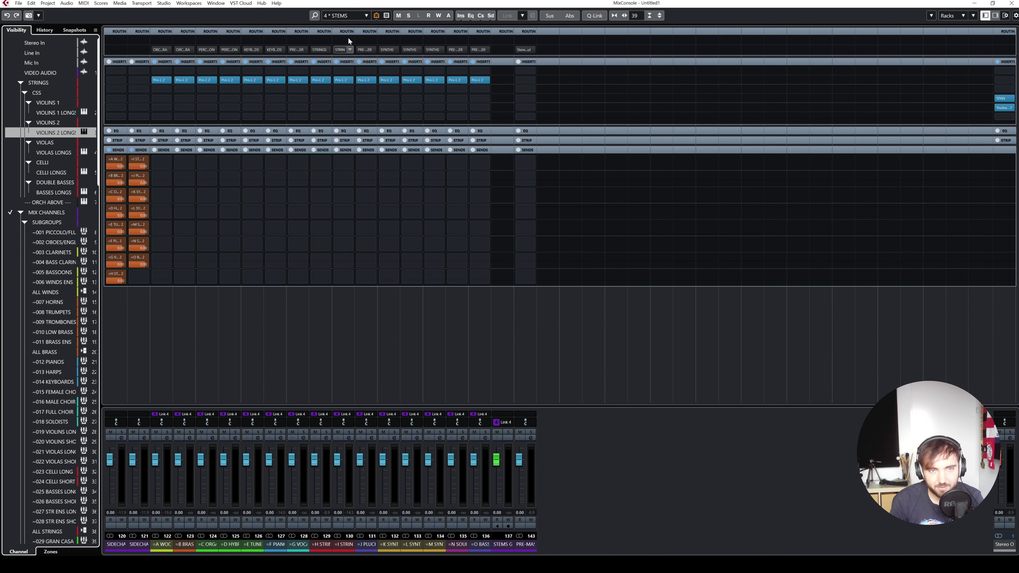
Step: Recall the SUBGROUPS configuration to examine the subgroups' sidechain sends, then return to the STEMS configuration
{"action": "left_click", "coordinate": [344, 15]}
{"action": "left_click", "coordinate": [344, 33]}
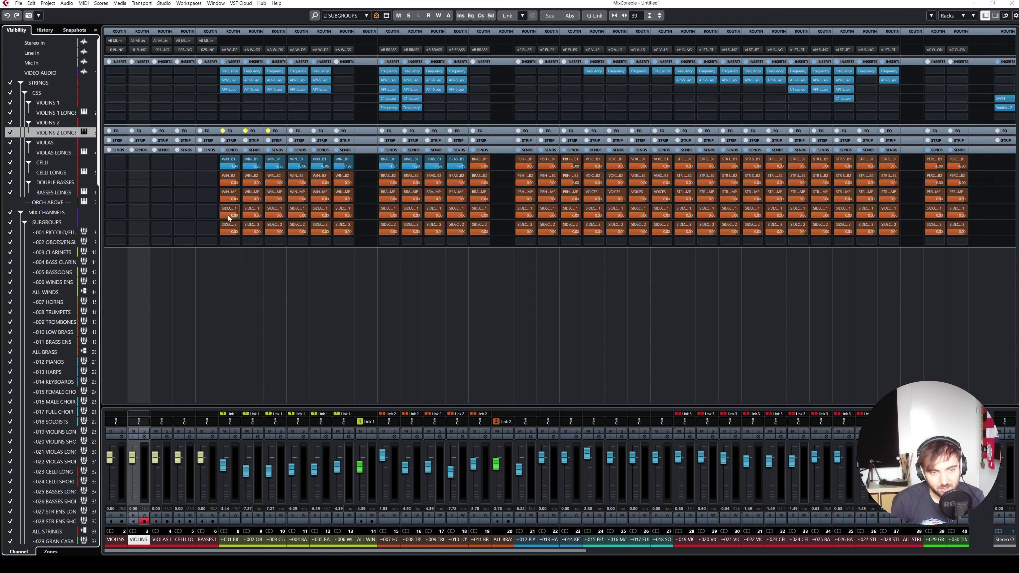
{"action": "left_click", "coordinate": [344, 16]}
{"action": "left_click", "coordinate": [353, 43]}
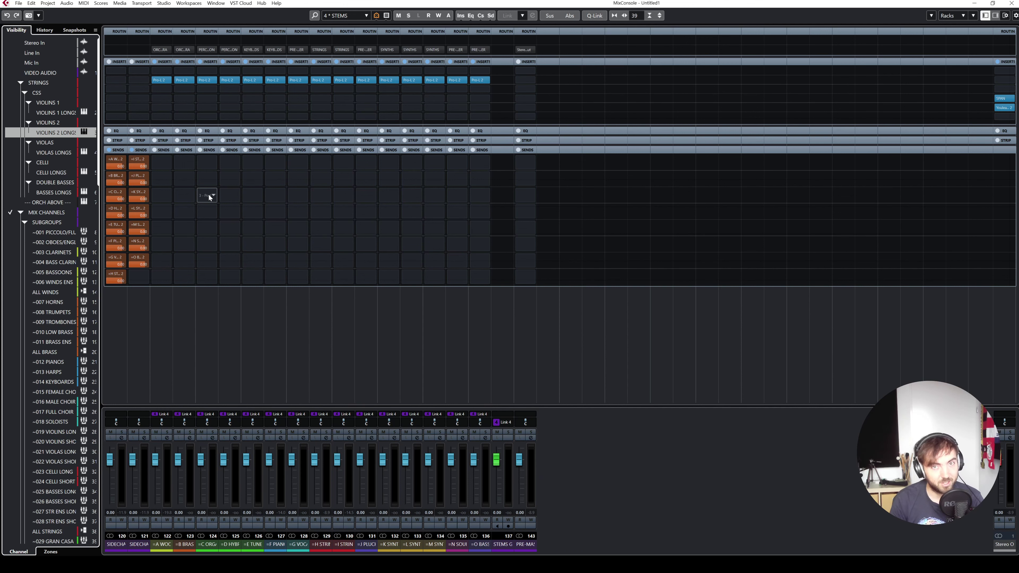
Step: Inspect the Pro-L 2 limiter in the second insert of the WOODWINDS stem, then close it
{"action": "left_click", "coordinate": [162, 82]}
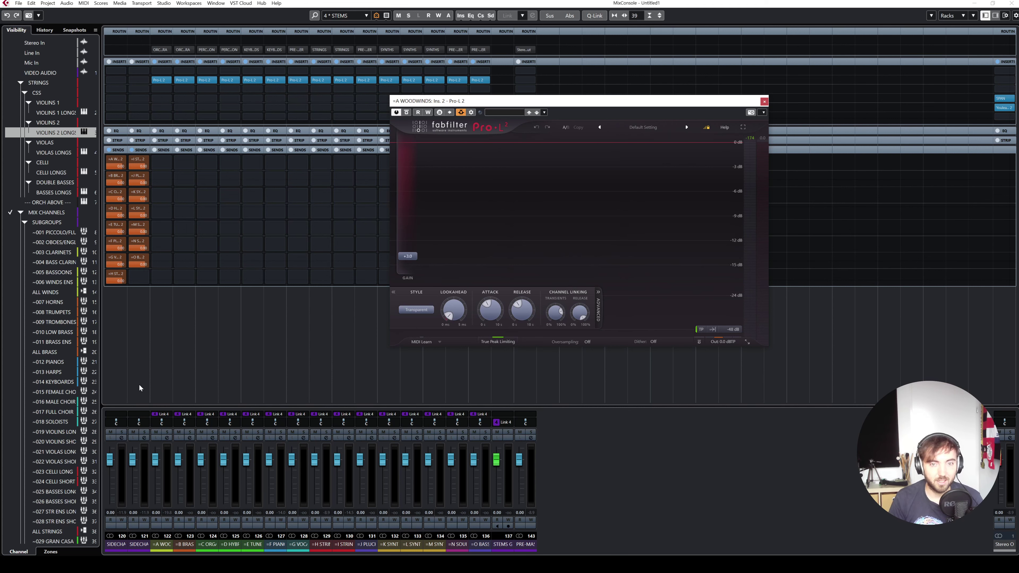
{"action": "left_click_drag", "start_coordinate": [424, 101], "coordinate": [469, 96]}
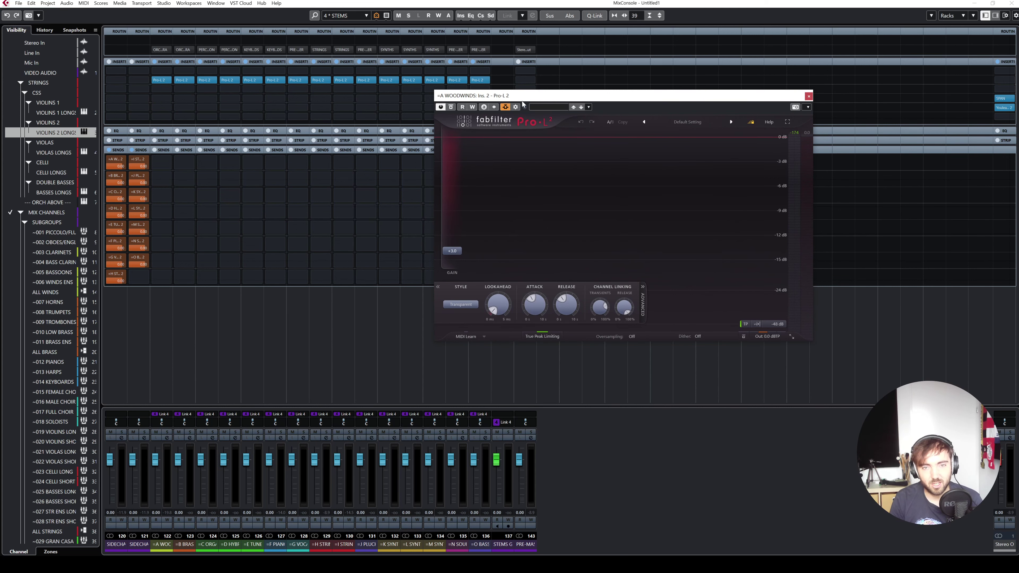
{"action": "left_click_drag", "start_coordinate": [532, 96], "coordinate": [538, 104]}
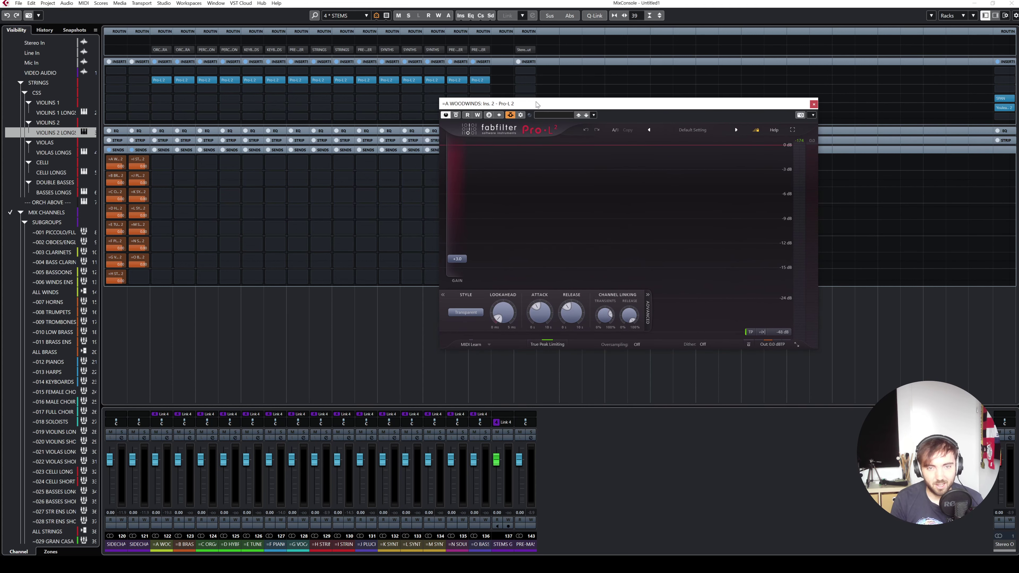
{"action": "left_click_drag", "start_coordinate": [538, 104], "coordinate": [573, 116]}
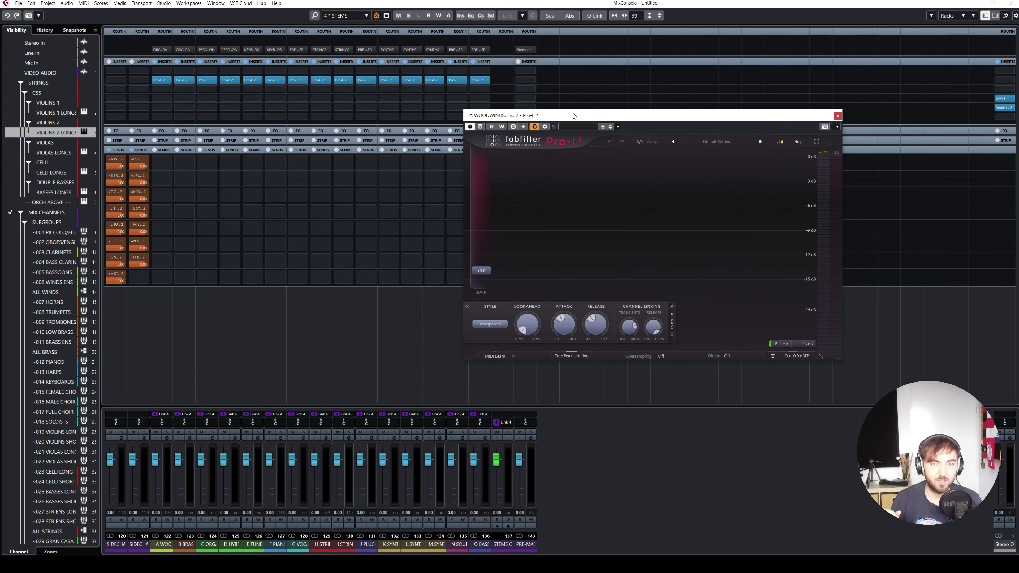
{"action": "left_click_drag", "start_coordinate": [574, 116], "coordinate": [573, 115]}
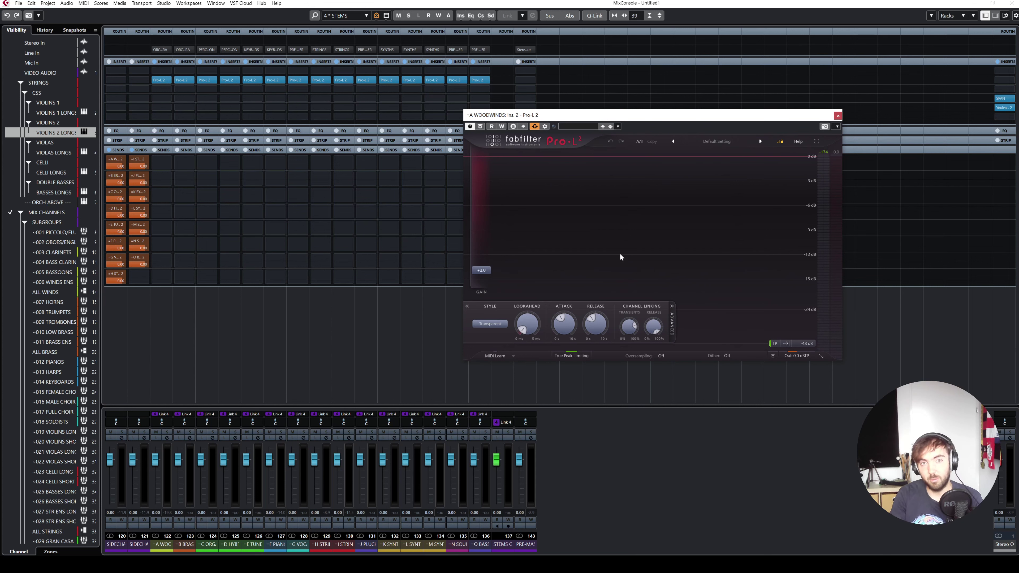
{"action": "left_click_drag", "start_coordinate": [718, 118], "coordinate": [710, 113]}
{"action": "key", "text": "Escape"}
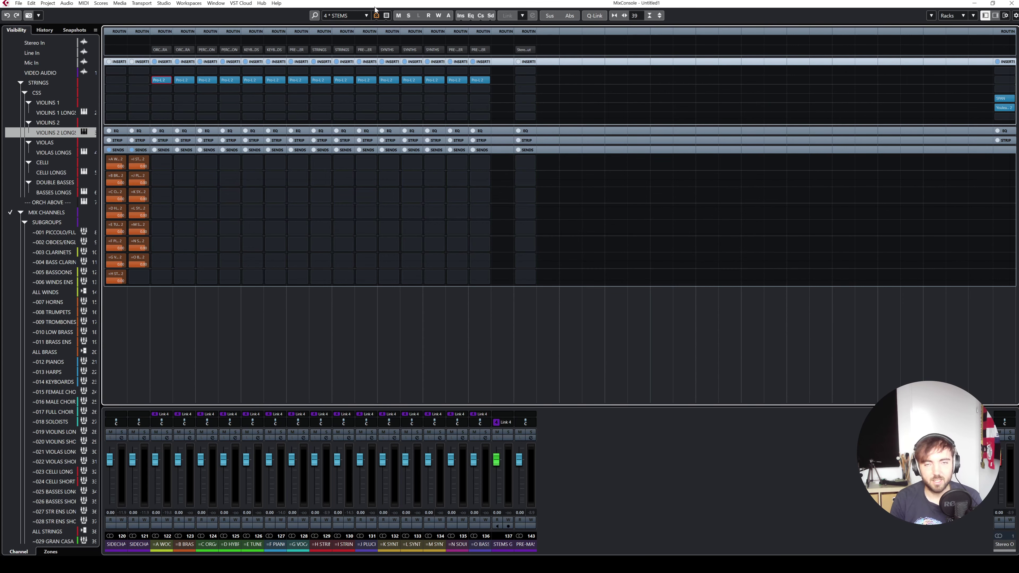